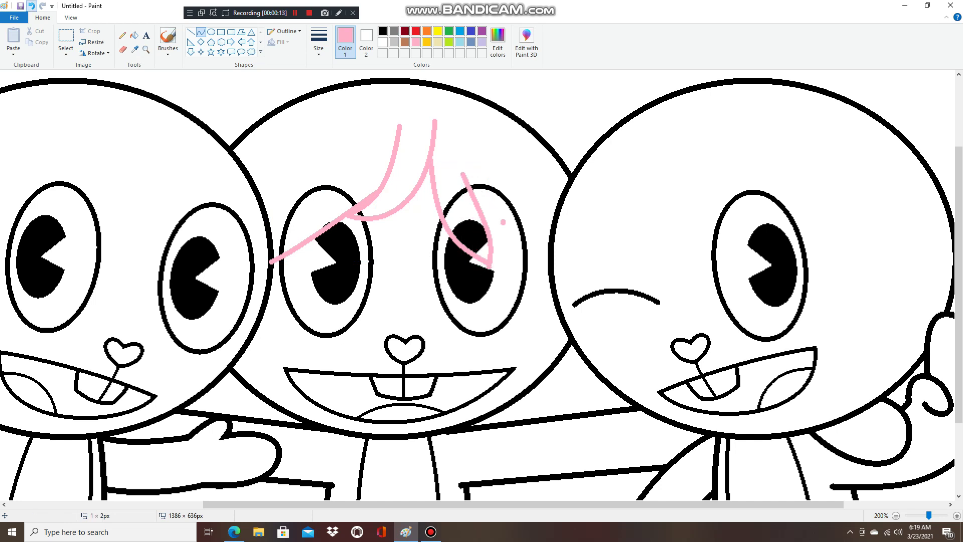
- Draw a pink line from the fringe's right strand to the middle character's head edge, and taper the strand's upper tip
{"action": "left_click", "coordinate": [31, 5]}
{"action": "left_click_drag", "start_coordinate": [491, 268], "coordinate": [561, 316]}
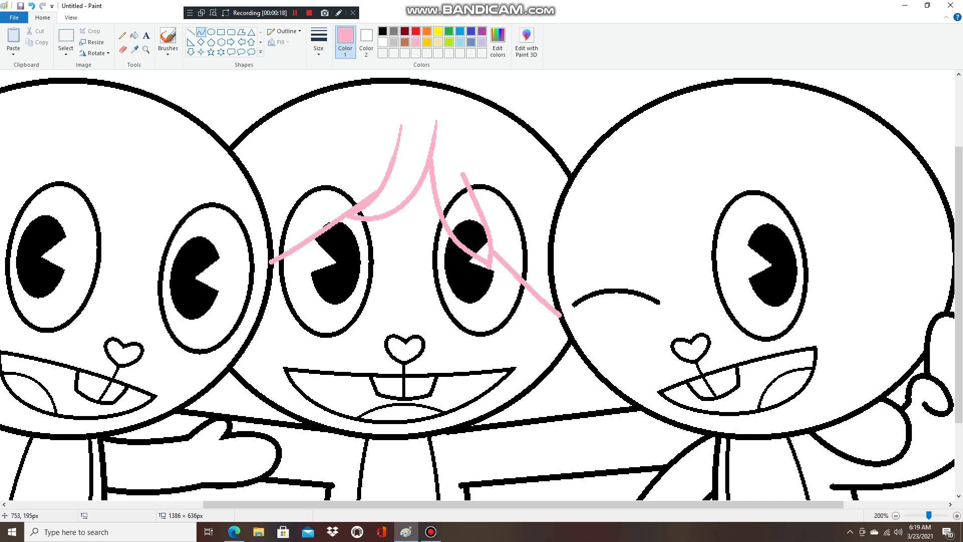
{"action": "left_click_drag", "start_coordinate": [461, 161], "coordinate": [464, 236]}
- Clear the eye lines covered by the middle character's fringe with white fill, and recolour the pink fringe lines black
{"action": "left_click", "coordinate": [134, 35]}
{"action": "left_click", "coordinate": [382, 31]}
{"action": "left_click", "coordinate": [331, 209]}
{"action": "key", "text": "ctrl+z"}
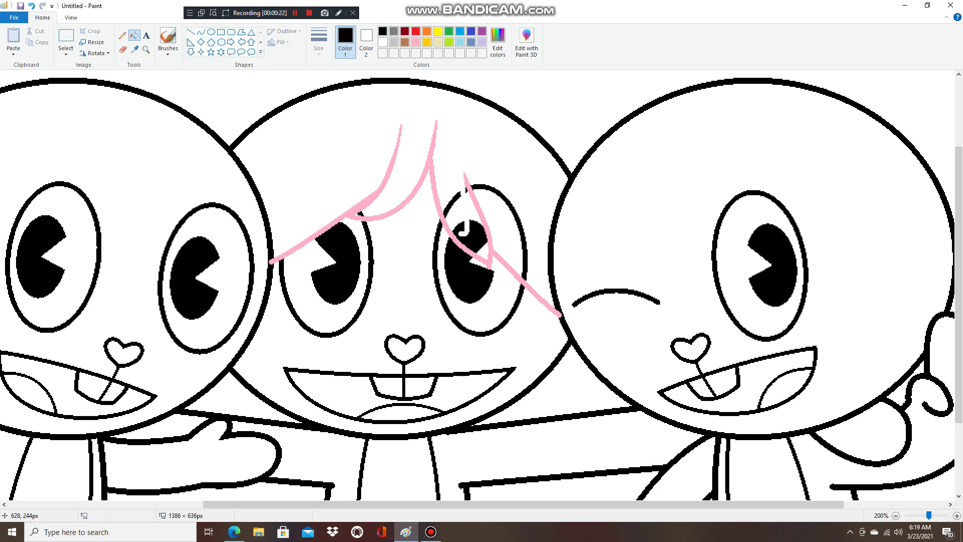
{"action": "left_click", "coordinate": [464, 229]}
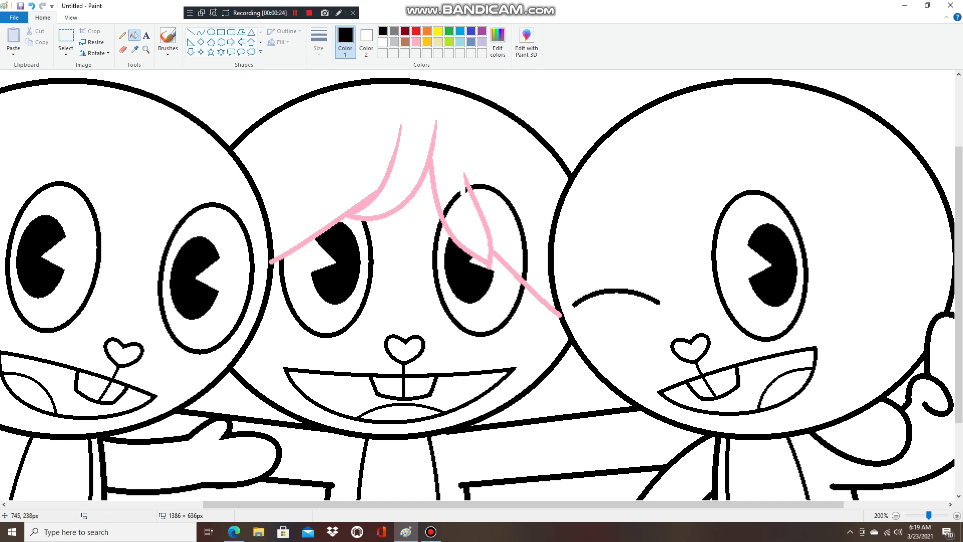
{"action": "right_click", "coordinate": [456, 200]}
{"action": "right_click", "coordinate": [466, 189]}
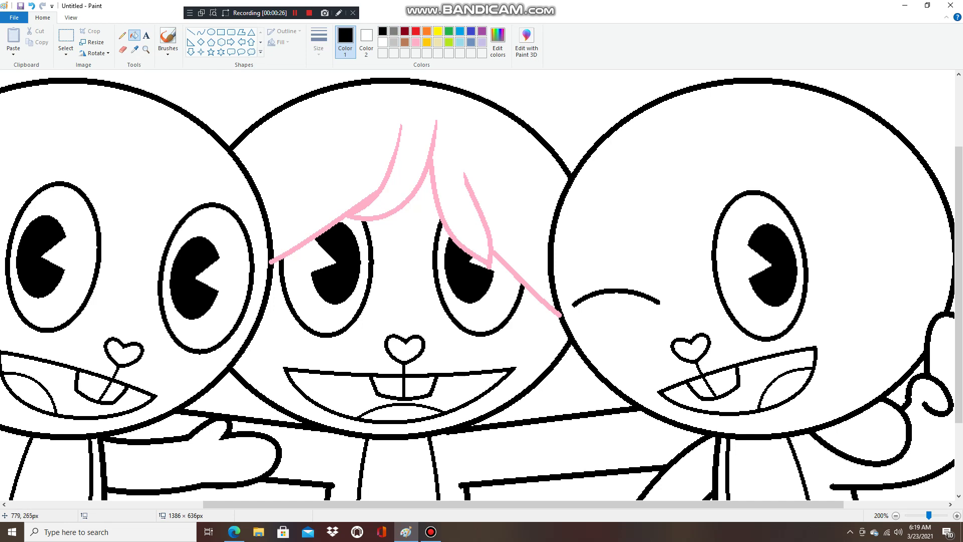
- Draw two short curved black eyelashes on the outer side of the winking character's open eye
{"action": "left_click", "coordinate": [201, 31]}
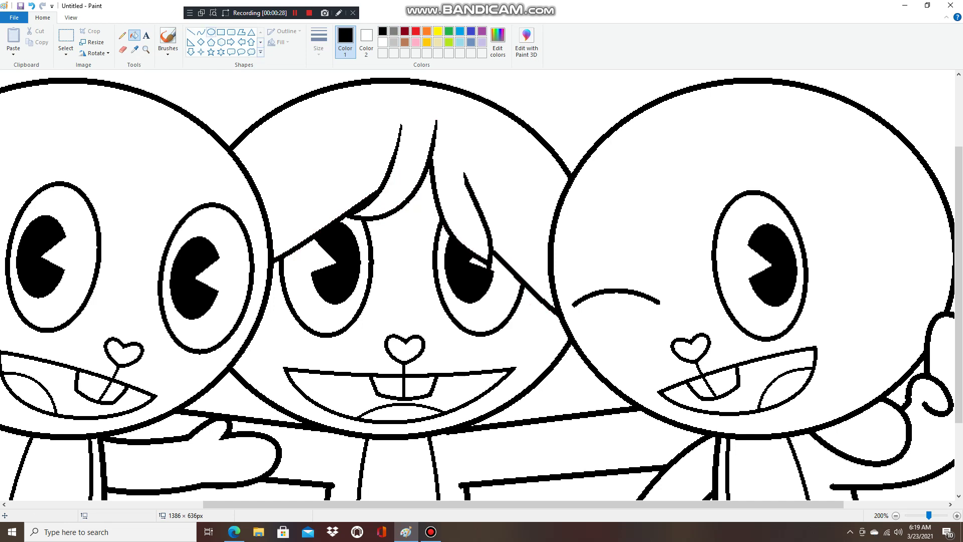
{"action": "scroll", "coordinate": [482, 281], "scroll_direction": "down", "scroll_amount": 3}
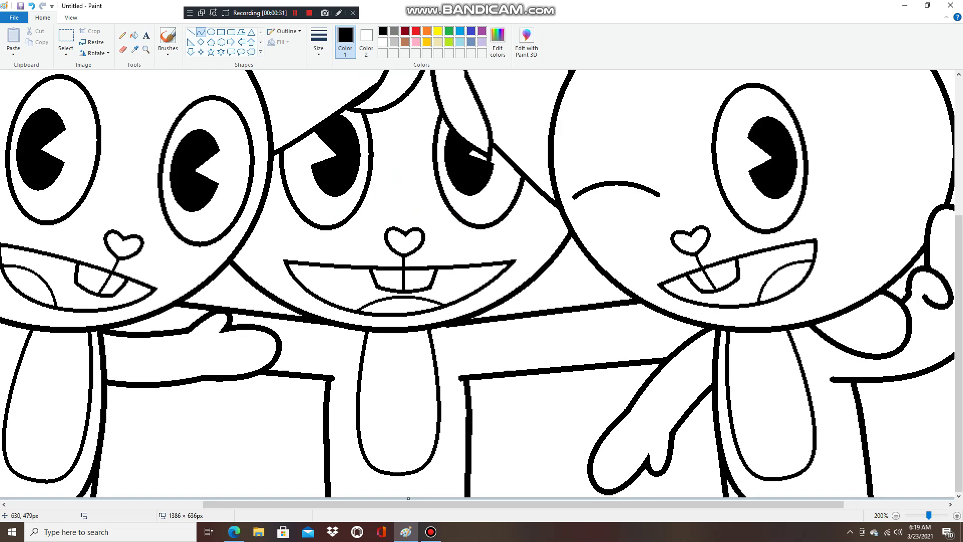
{"action": "scroll", "coordinate": [423, 325], "scroll_direction": "up", "scroll_amount": 5}
{"action": "scroll", "coordinate": [424, 325], "scroll_direction": "down", "scroll_amount": 5}
{"action": "scroll", "coordinate": [697, 278], "scroll_direction": "right", "scroll_amount": 3}
{"action": "scroll", "coordinate": [696, 278], "scroll_direction": "up", "scroll_amount": 3}
{"action": "left_click_drag", "start_coordinate": [693, 220], "coordinate": [667, 242]}
{"action": "mouse_move", "coordinate": [680, 231]}
{"action": "left_mouse_down"}
{"action": "mouse_move", "coordinate": [672, 282]}
{"action": "mouse_move", "coordinate": [687, 281]}
{"action": "left_mouse_up"}
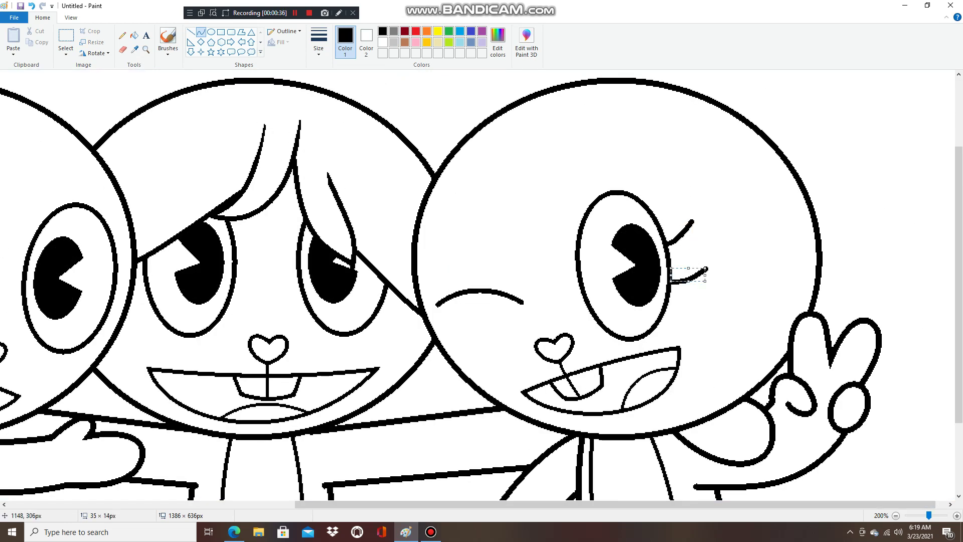
- Draw pink rounded outlines for both ears on the winking character's head, and ready a black fill
{"action": "scroll", "coordinate": [707, 275], "scroll_direction": "down", "scroll_amount": 3}
{"action": "scroll", "coordinate": [476, 285], "scroll_direction": "up", "scroll_amount": 6}
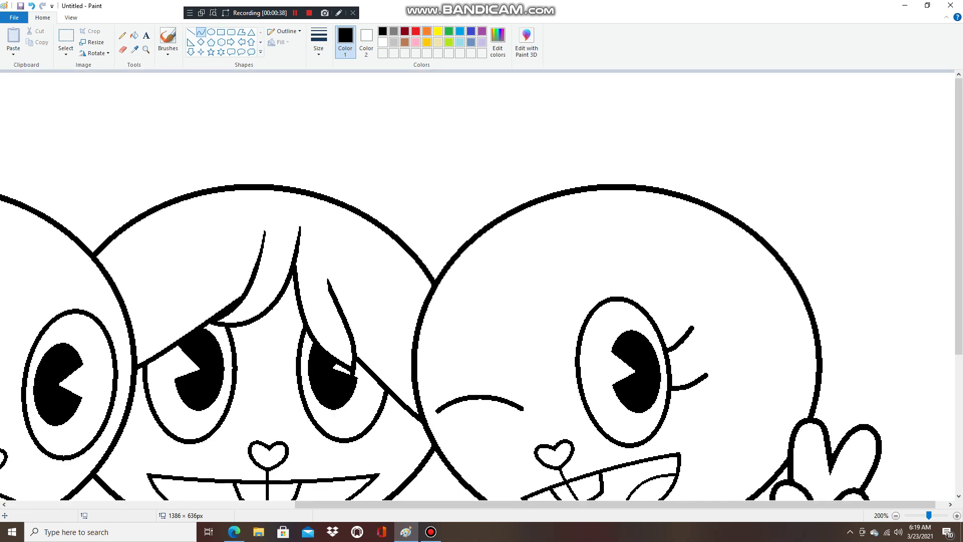
{"action": "left_click", "coordinate": [427, 41]}
{"action": "left_click_drag", "start_coordinate": [673, 225], "coordinate": [763, 261]}
{"action": "left_click_drag", "start_coordinate": [717, 201], "coordinate": [702, 151]}
{"action": "left_click_drag", "start_coordinate": [782, 190], "coordinate": [813, 200]}
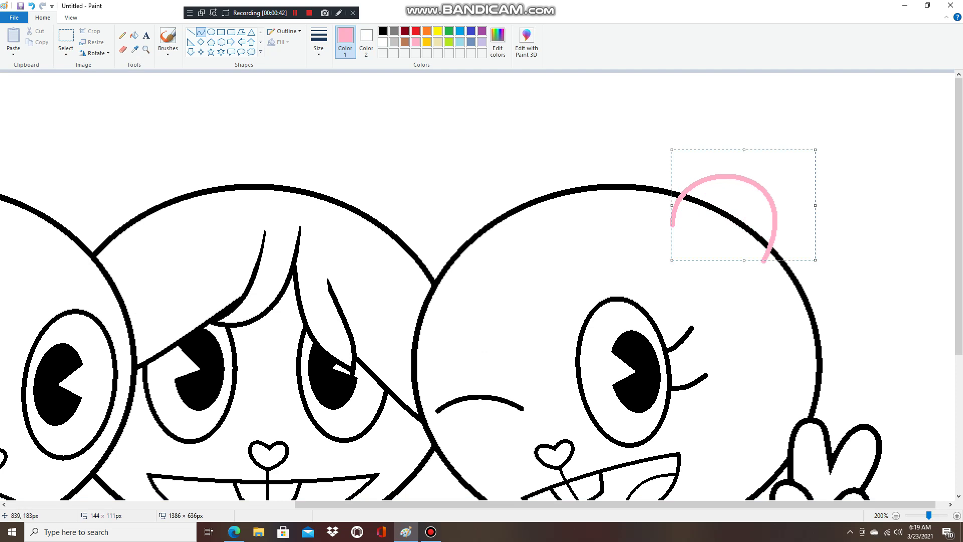
{"action": "left_click_drag", "start_coordinate": [417, 332], "coordinate": [486, 263]}
{"action": "left_click_drag", "start_coordinate": [452, 298], "coordinate": [374, 294]}
{"action": "left_click_drag", "start_coordinate": [451, 261], "coordinate": [431, 202]}
{"action": "left_click", "coordinate": [134, 35]}
{"action": "left_click", "coordinate": [382, 31]}
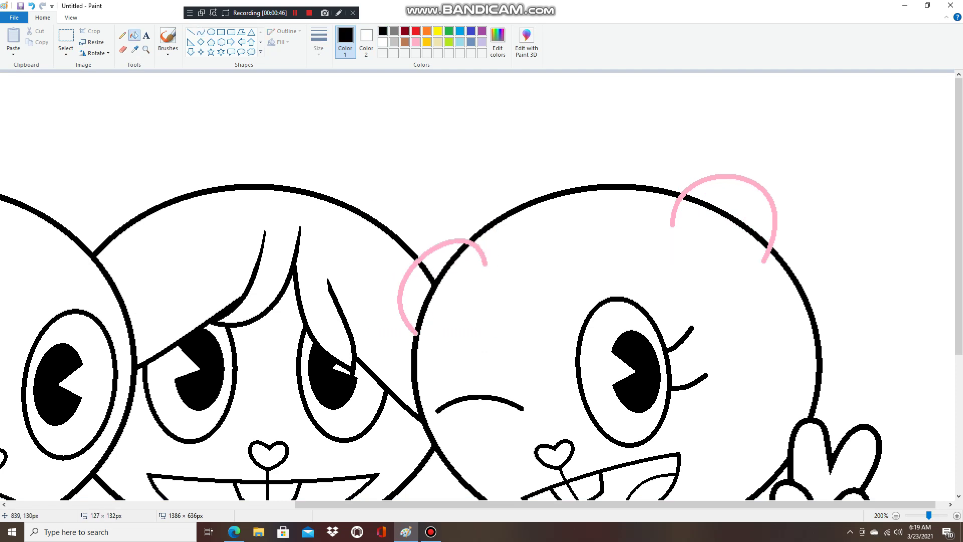
{"action": "left_click", "coordinate": [411, 300]}
{"action": "right_click", "coordinate": [412, 301]}
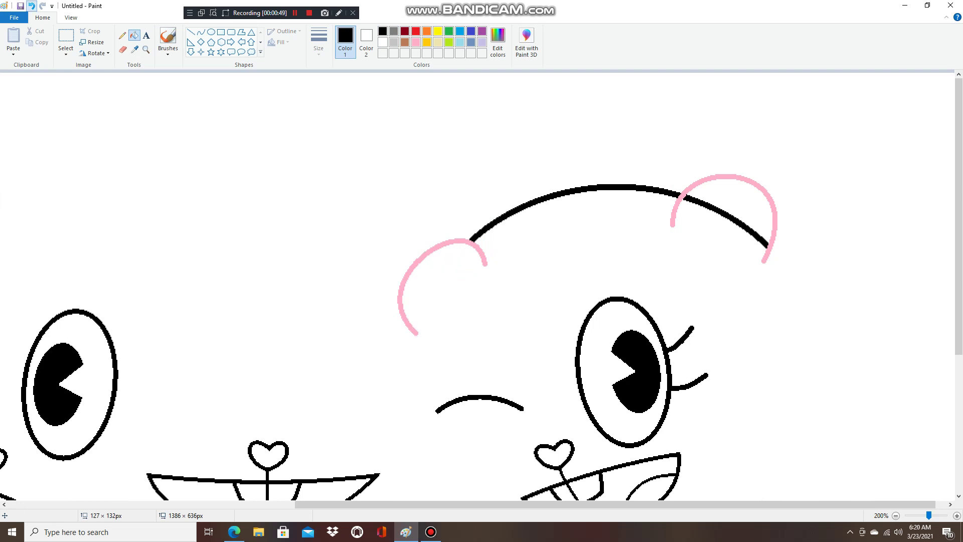
{"action": "left_click", "coordinate": [31, 6]}
{"action": "left_click", "coordinate": [31, 6]}
- Erase a gap in the head outline below the left ear, clear the lines inside both ears, and recolour the ear outlines black
{"action": "left_click", "coordinate": [123, 49]}
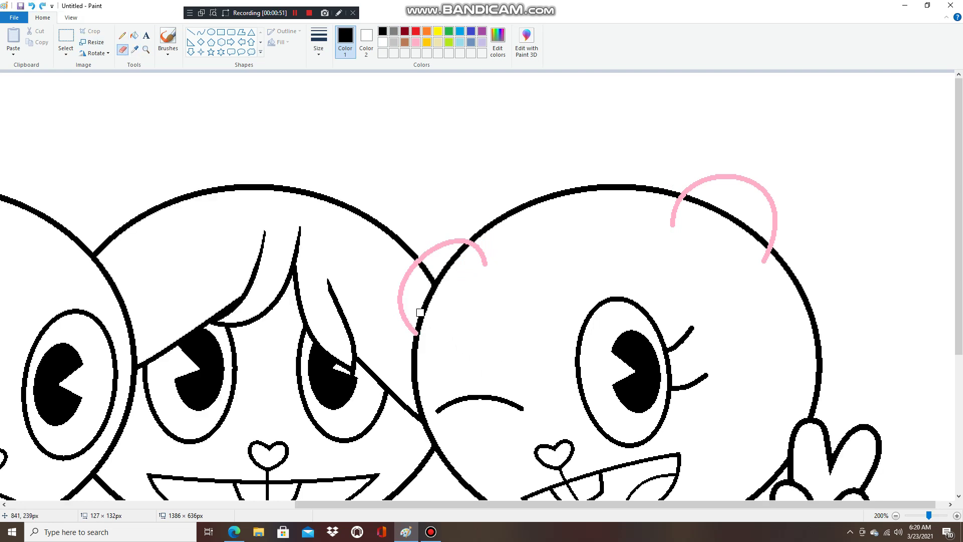
{"action": "left_click", "coordinate": [134, 35]}
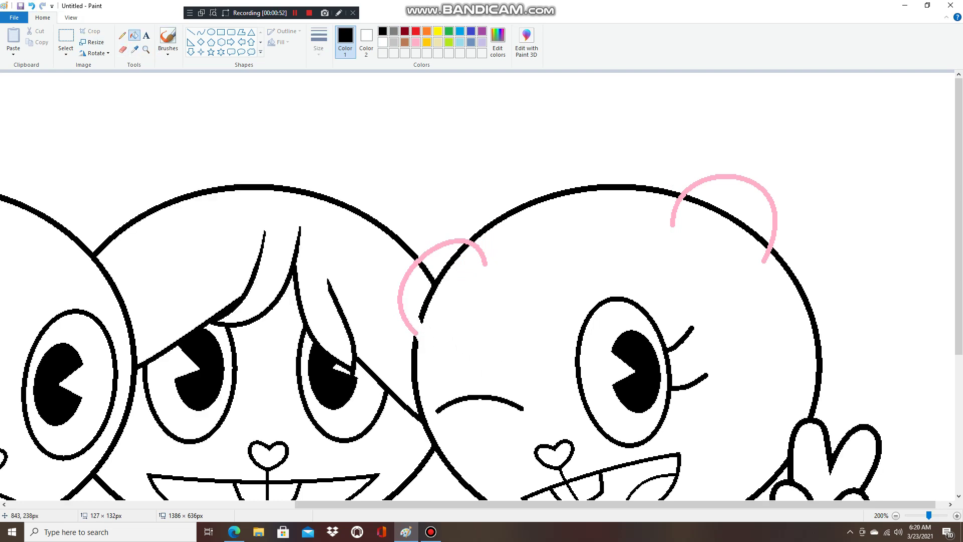
{"action": "right_click", "coordinate": [426, 291]}
{"action": "right_click", "coordinate": [714, 206]}
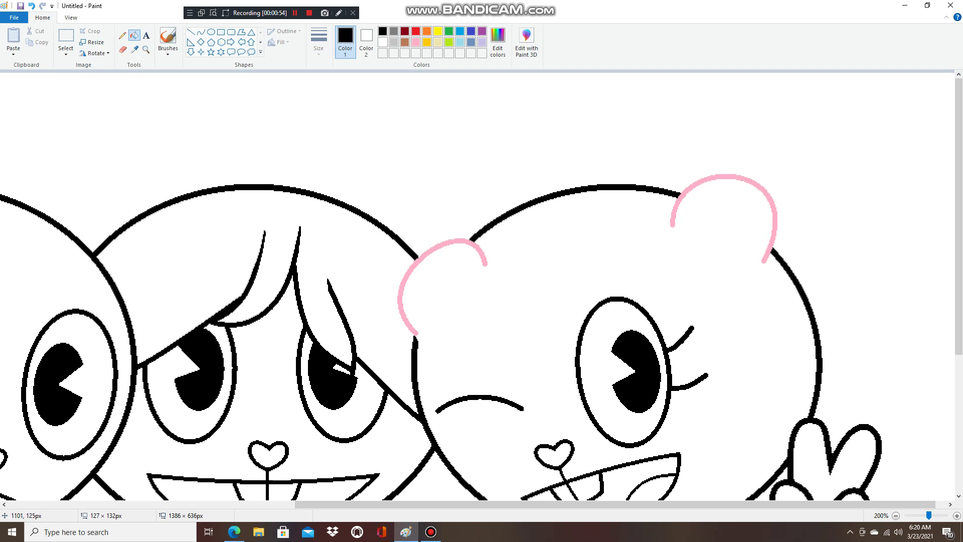
{"action": "left_click", "coordinate": [677, 199]}
{"action": "left_click", "coordinate": [400, 295]}
- Draw curved black inner-ear shapes inside both of the winking character's ears
{"action": "left_click", "coordinate": [211, 31]}
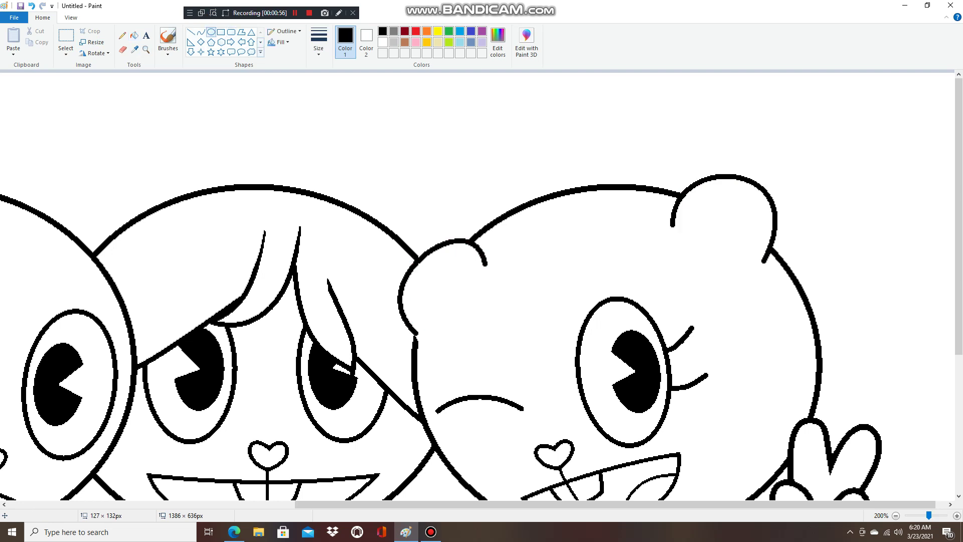
{"action": "left_click", "coordinate": [200, 32]}
{"action": "mouse_move", "coordinate": [427, 327]}
{"action": "left_mouse_down"}
{"action": "mouse_move", "coordinate": [469, 282]}
{"action": "mouse_move", "coordinate": [414, 301]}
{"action": "left_mouse_up"}
{"action": "mouse_move", "coordinate": [692, 229]}
{"action": "left_mouse_down"}
{"action": "mouse_move", "coordinate": [750, 251]}
{"action": "mouse_move", "coordinate": [767, 271]}
{"action": "mouse_move", "coordinate": [723, 168]}
{"action": "left_mouse_up"}
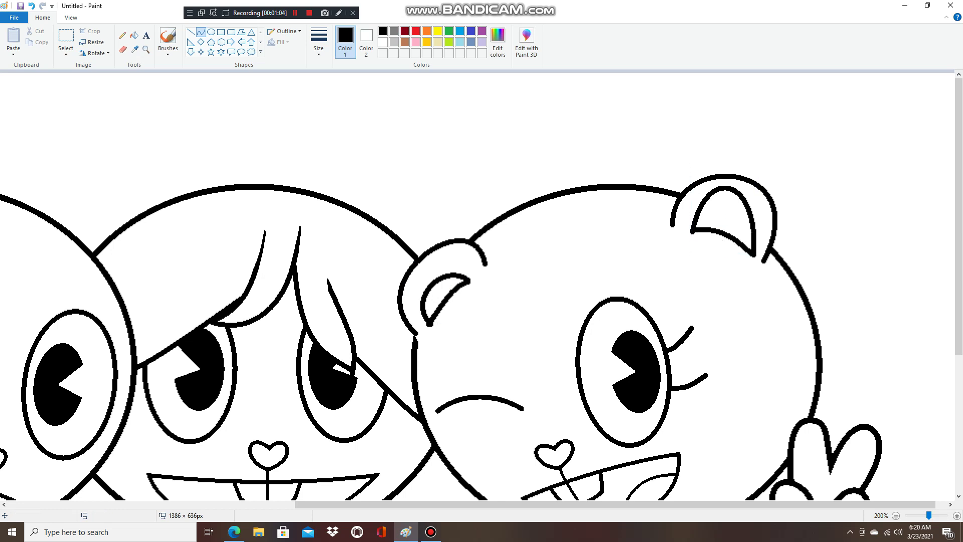
- Draw a pink bow's round knot beside the right ear and its large pointed left loop, trimming the excess at the loop's tip
{"action": "left_click", "coordinate": [212, 32]}
{"action": "left_click", "coordinate": [416, 42]}
{"action": "left_click", "coordinate": [659, 197]}
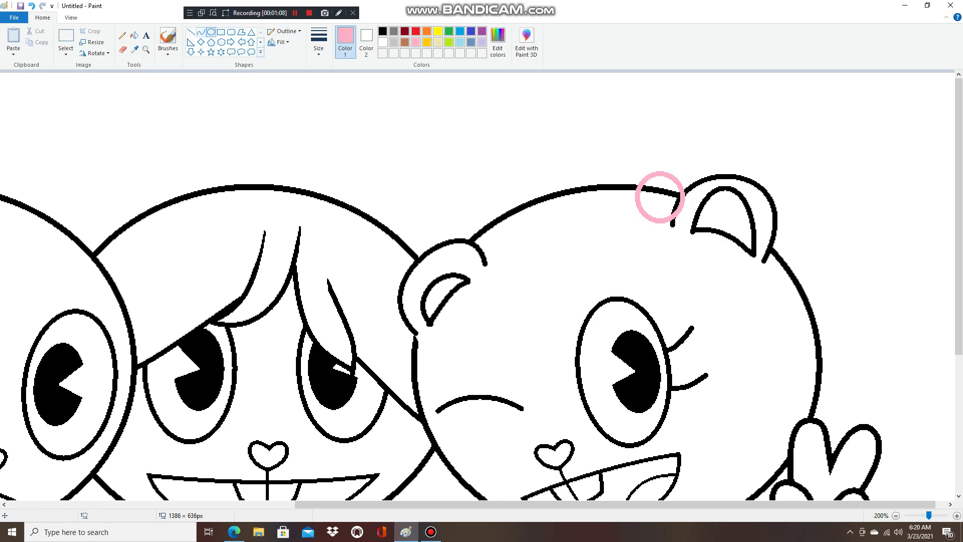
{"action": "left_click", "coordinate": [200, 32]}
{"action": "mouse_move", "coordinate": [644, 176]}
{"action": "left_mouse_down"}
{"action": "mouse_move", "coordinate": [540, 144]}
{"action": "mouse_move", "coordinate": [647, 143]}
{"action": "left_mouse_up"}
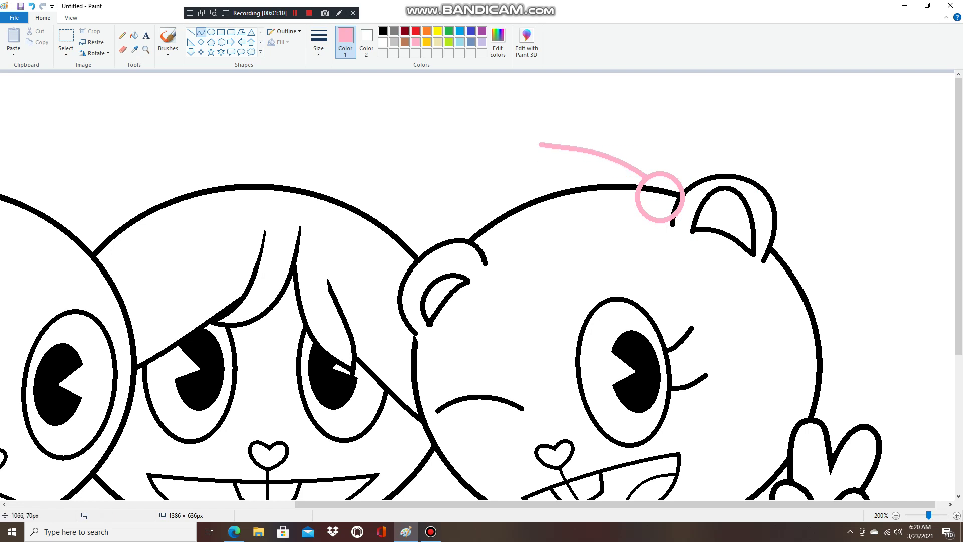
{"action": "left_click_drag", "start_coordinate": [535, 146], "coordinate": [606, 237]}
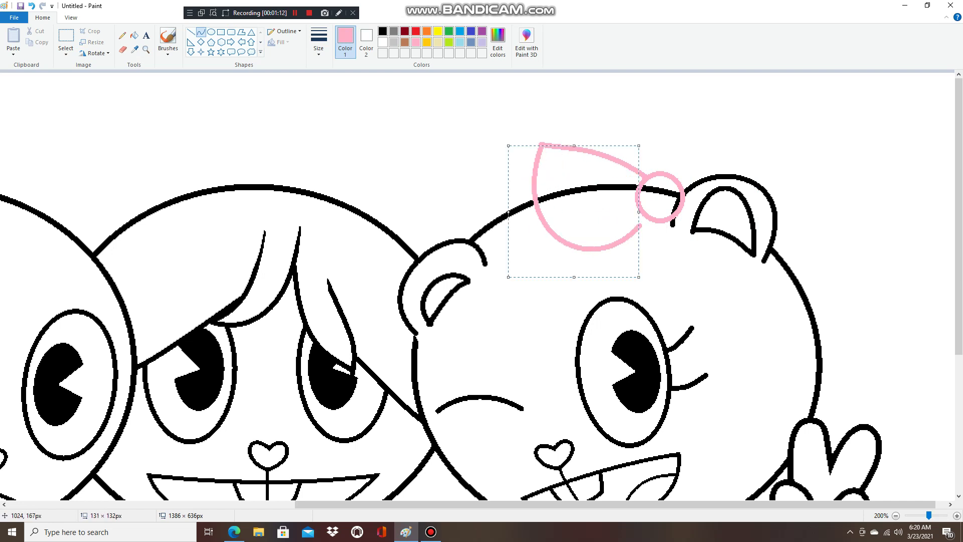
{"action": "left_click", "coordinate": [517, 105]}
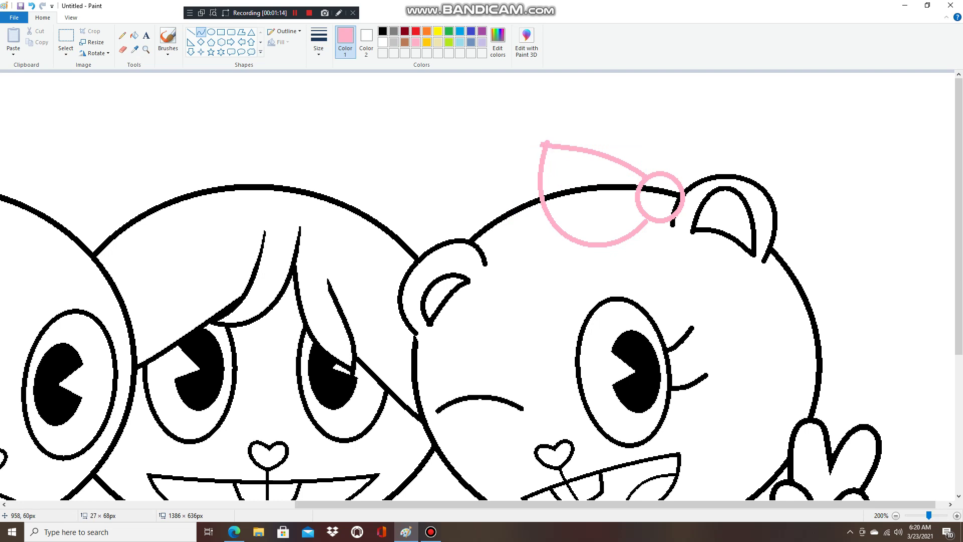
{"action": "key", "text": "Escape"}
{"action": "left_click_drag", "start_coordinate": [522, 130], "coordinate": [570, 159]}
- Draw the bow's smaller pink right loop from the knot across the winking character's right ear
{"action": "left_click", "coordinate": [615, 127]}
{"action": "mouse_move", "coordinate": [615, 126]}
{"action": "left_mouse_down"}
{"action": "mouse_move", "coordinate": [667, 146]}
{"action": "mouse_move", "coordinate": [650, 138]}
{"action": "left_mouse_up"}
{"action": "key", "text": "ctrl+z"}
{"action": "mouse_move", "coordinate": [687, 180]}
{"action": "left_mouse_down"}
{"action": "mouse_move", "coordinate": [796, 172]}
{"action": "mouse_move", "coordinate": [722, 164]}
{"action": "mouse_move", "coordinate": [713, 210]}
{"action": "mouse_move", "coordinate": [665, 221]}
{"action": "mouse_move", "coordinate": [692, 230]}
{"action": "mouse_move", "coordinate": [685, 221]}
{"action": "left_mouse_up"}
{"action": "left_click", "coordinate": [735, 178]}
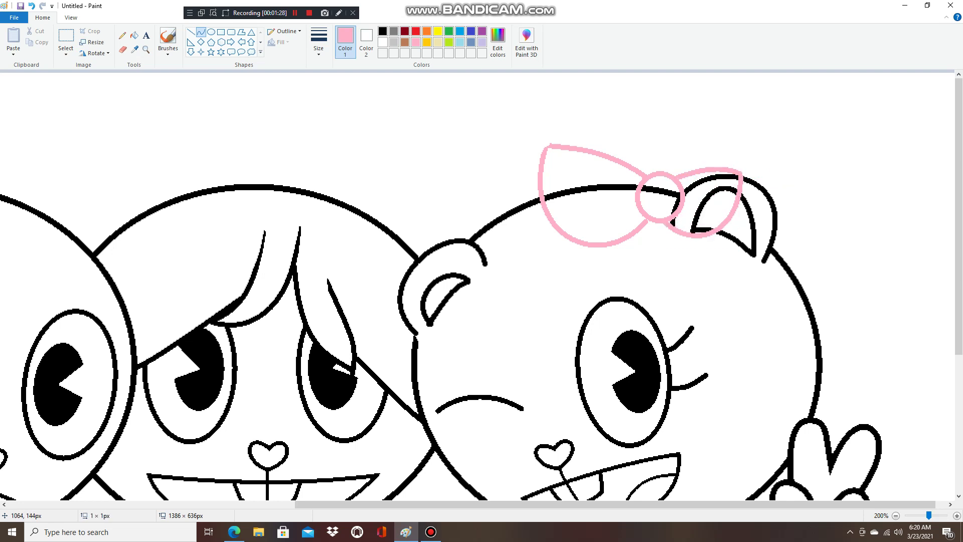
- Clear the head and ear lines inside the bow with white fill, and recolour the bow's outline black
{"action": "left_click", "coordinate": [134, 35]}
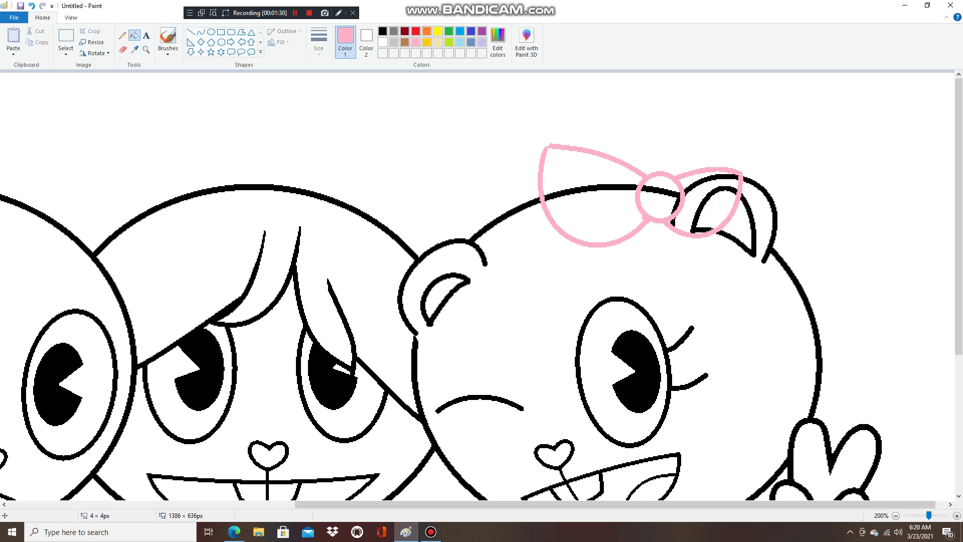
{"action": "left_click", "coordinate": [382, 31]}
{"action": "left_click", "coordinate": [633, 196]}
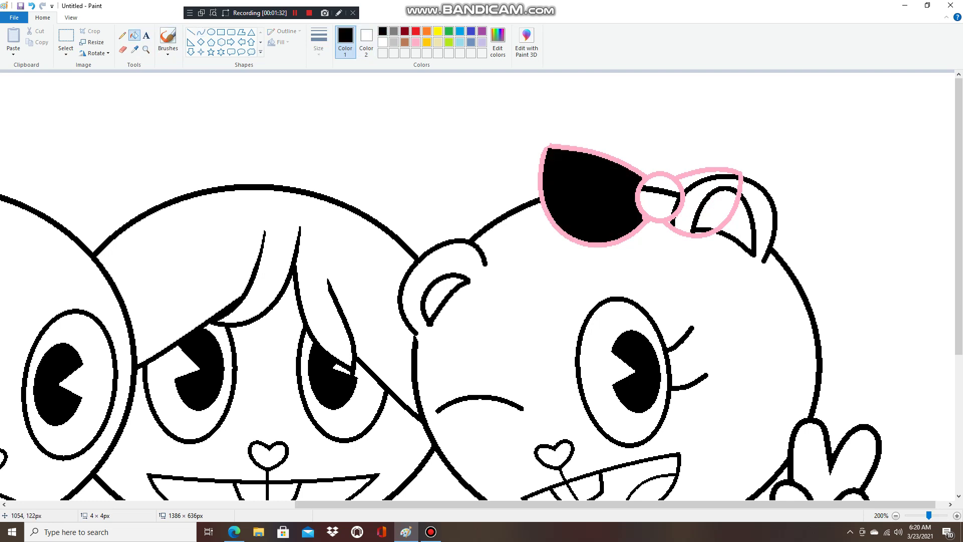
{"action": "right_click", "coordinate": [597, 196]}
{"action": "left_click", "coordinate": [658, 206]}
{"action": "right_click", "coordinate": [658, 203]}
{"action": "left_click", "coordinate": [705, 214]}
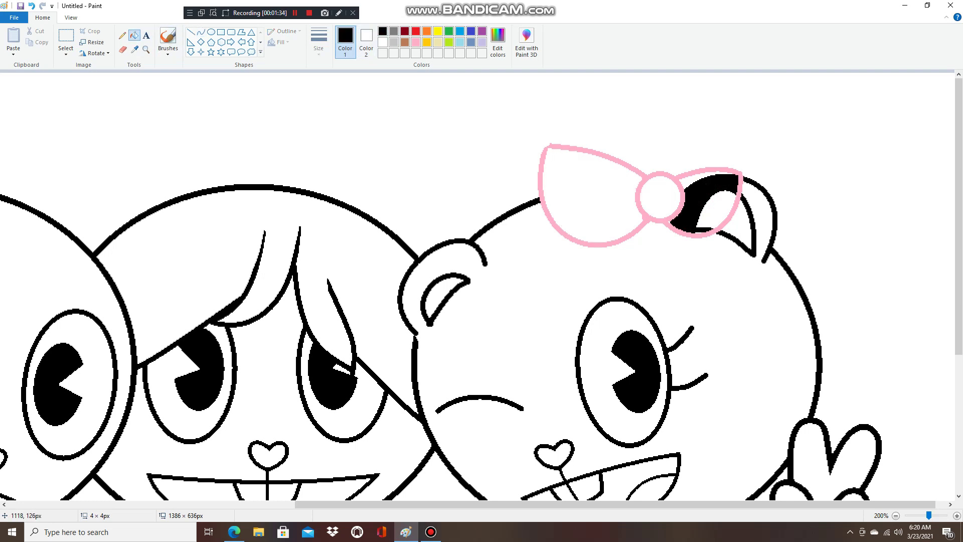
{"action": "right_click", "coordinate": [705, 213]}
{"action": "left_click", "coordinate": [667, 180]}
- Draw a tilted black heart outline on each of the winking character's cheeks
{"action": "scroll", "coordinate": [667, 180], "scroll_direction": "down", "scroll_amount": 5}
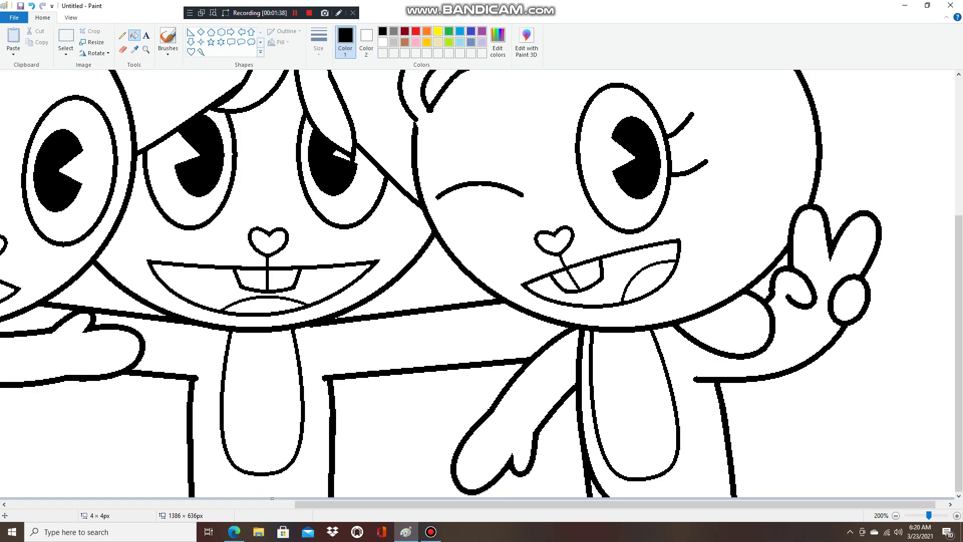
{"action": "left_click", "coordinate": [201, 31]}
{"action": "mouse_move", "coordinate": [718, 228]}
{"action": "left_mouse_down"}
{"action": "mouse_move", "coordinate": [723, 261]}
{"action": "mouse_move", "coordinate": [689, 223]}
{"action": "mouse_move", "coordinate": [681, 230]}
{"action": "mouse_move", "coordinate": [723, 259]}
{"action": "mouse_move", "coordinate": [750, 196]}
{"action": "mouse_move", "coordinate": [738, 220]}
{"action": "left_mouse_up"}
{"action": "mouse_move", "coordinate": [489, 275]}
{"action": "left_mouse_down"}
{"action": "mouse_move", "coordinate": [508, 279]}
{"action": "mouse_move", "coordinate": [504, 295]}
{"action": "mouse_move", "coordinate": [513, 264]}
{"action": "mouse_move", "coordinate": [469, 260]}
{"action": "left_mouse_up"}
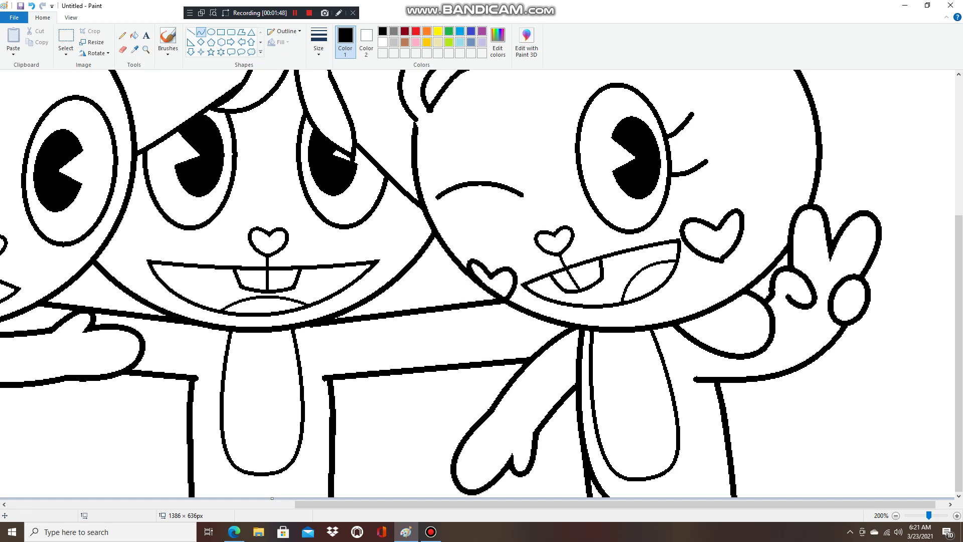
- Draw a large tail for the winking character, curving from the lower body up to a pointed tip and back behind the head
{"action": "key", "text": "ctrl+F1"}
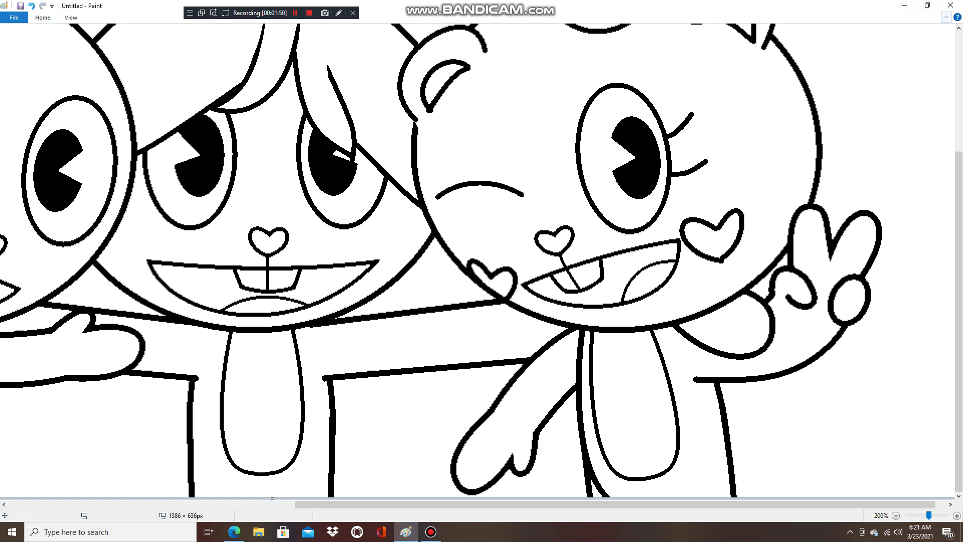
{"action": "left_click", "coordinate": [946, 16]}
{"action": "left_click", "coordinate": [71, 17]}
{"action": "left_click", "coordinate": [34, 42]}
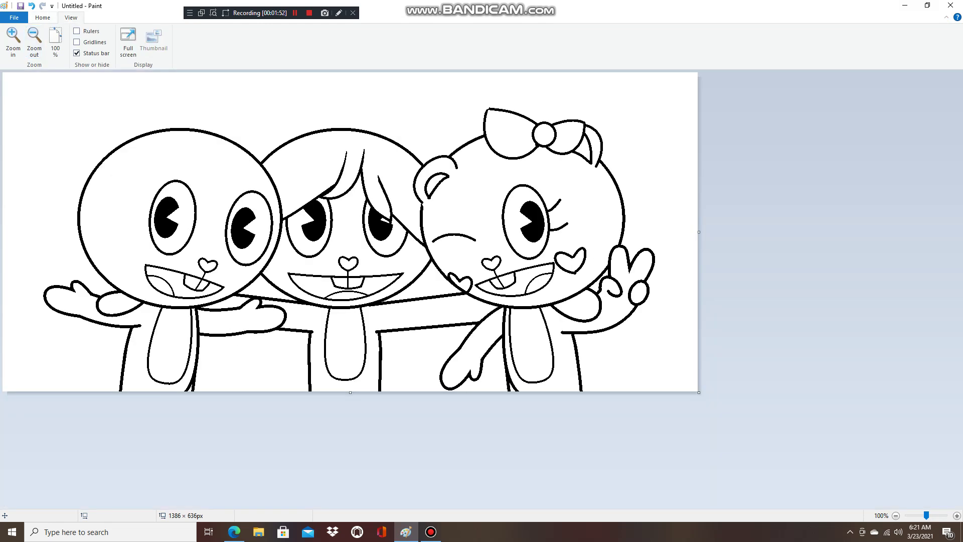
{"action": "left_click", "coordinate": [42, 17]}
{"action": "mouse_move", "coordinate": [619, 186]}
{"action": "left_mouse_down"}
{"action": "mouse_move", "coordinate": [674, 175]}
{"action": "mouse_move", "coordinate": [639, 169]}
{"action": "mouse_move", "coordinate": [579, 369]}
{"action": "left_mouse_up"}
{"action": "left_click_drag", "start_coordinate": [624, 273], "coordinate": [685, 271]}
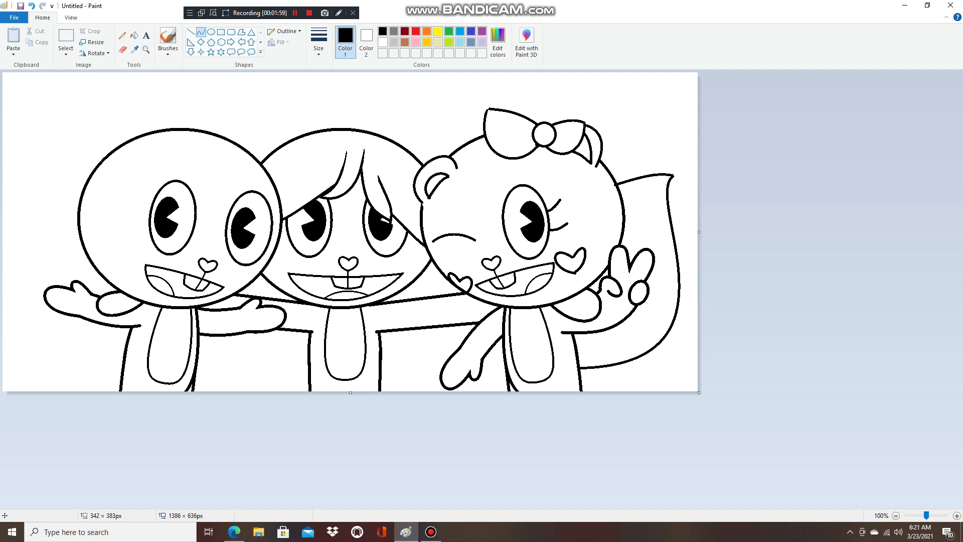
- Draw a first inner line that follows the tail's outline from the head around to the lower body
{"action": "left_click", "coordinate": [146, 50]}
{"action": "left_click", "coordinate": [454, 259]}
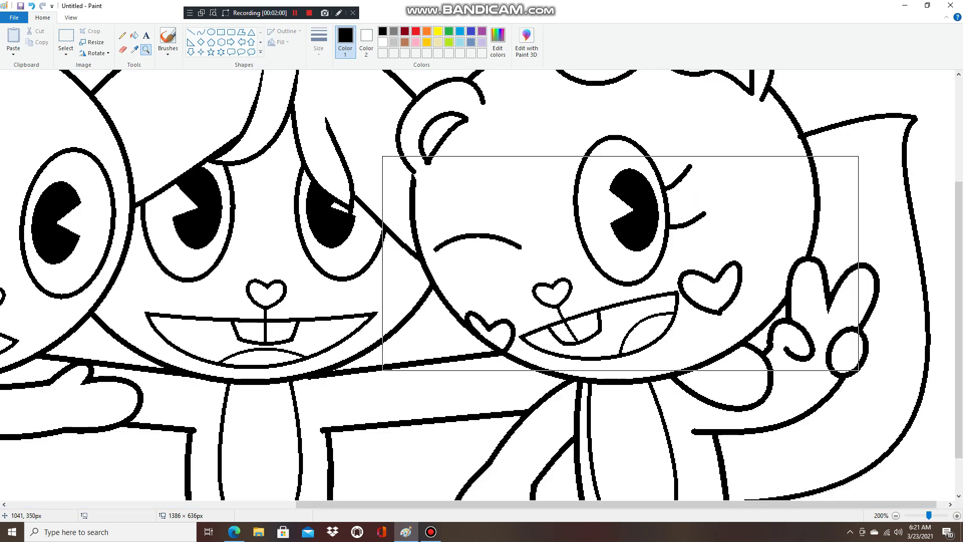
{"action": "left_click", "coordinate": [201, 31]}
{"action": "scroll", "coordinate": [478, 285], "scroll_direction": "up", "scroll_amount": 3}
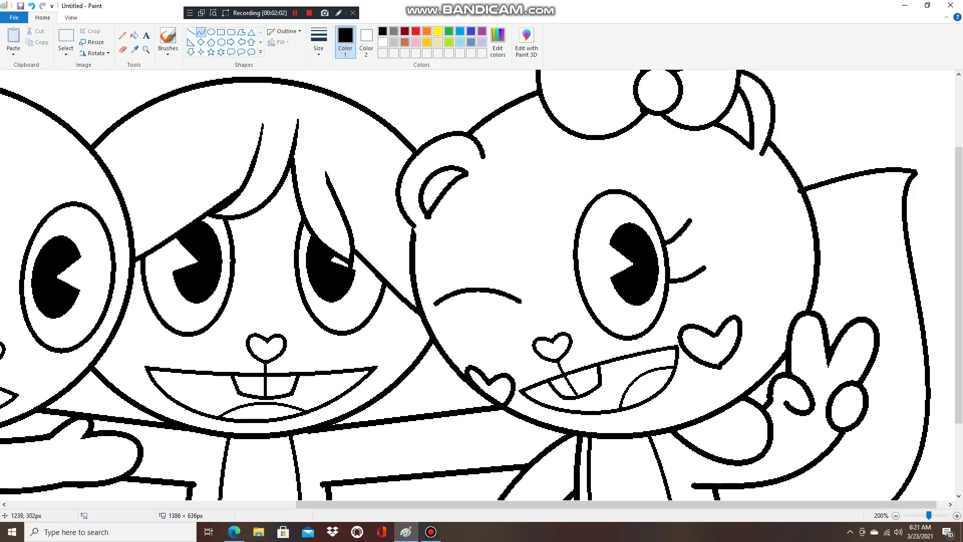
{"action": "mouse_move", "coordinate": [814, 214]}
{"action": "left_mouse_down"}
{"action": "mouse_move", "coordinate": [884, 186]}
{"action": "mouse_move", "coordinate": [906, 279]}
{"action": "mouse_move", "coordinate": [906, 355]}
{"action": "left_mouse_up"}
{"action": "left_click", "coordinate": [853, 196]}
{"action": "left_click", "coordinate": [848, 199]}
{"action": "scroll", "coordinate": [917, 270], "scroll_direction": "down", "scroll_amount": 3}
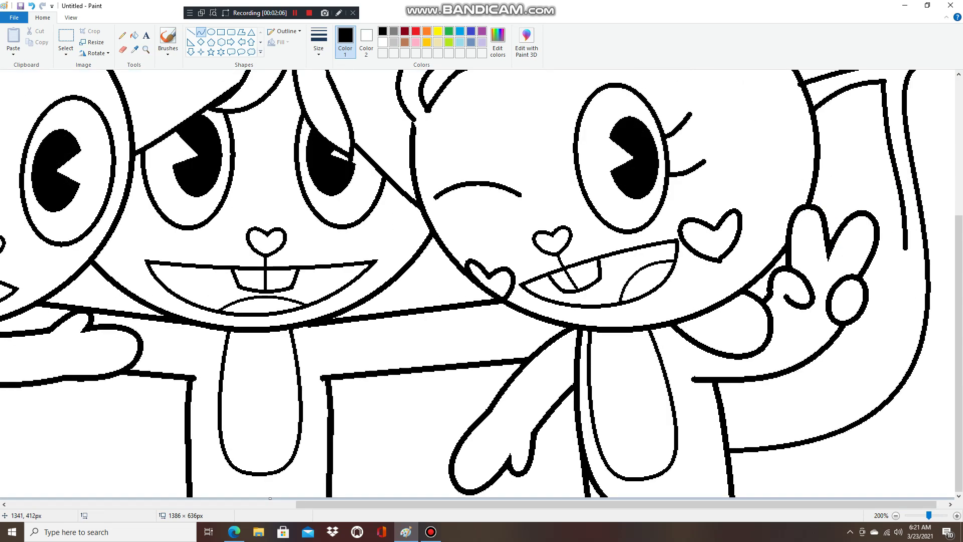
{"action": "left_click_drag", "start_coordinate": [906, 249], "coordinate": [730, 433]}
{"action": "mouse_move", "coordinate": [827, 346]}
{"action": "left_mouse_down"}
{"action": "mouse_move", "coordinate": [883, 396]}
{"action": "mouse_move", "coordinate": [923, 413]}
{"action": "left_mouse_up"}
- Draw the curved lower part of a second inner tail line, ending at the winking character's body
{"action": "left_click_drag", "start_coordinate": [889, 289], "coordinate": [727, 422]}
{"action": "mouse_move", "coordinate": [808, 355]}
{"action": "left_mouse_down"}
{"action": "mouse_move", "coordinate": [871, 389]}
{"action": "mouse_move", "coordinate": [886, 204]}
{"action": "left_mouse_up"}
{"action": "scroll", "coordinate": [877, 345], "scroll_direction": "up", "scroll_amount": 3}
{"action": "left_click_drag", "start_coordinate": [887, 301], "coordinate": [878, 296]}
{"action": "mouse_move", "coordinate": [882, 220]}
{"action": "left_mouse_down"}
{"action": "mouse_move", "coordinate": [889, 199]}
{"action": "mouse_move", "coordinate": [878, 205]}
{"action": "left_mouse_up"}
{"action": "left_click", "coordinate": [31, 6]}
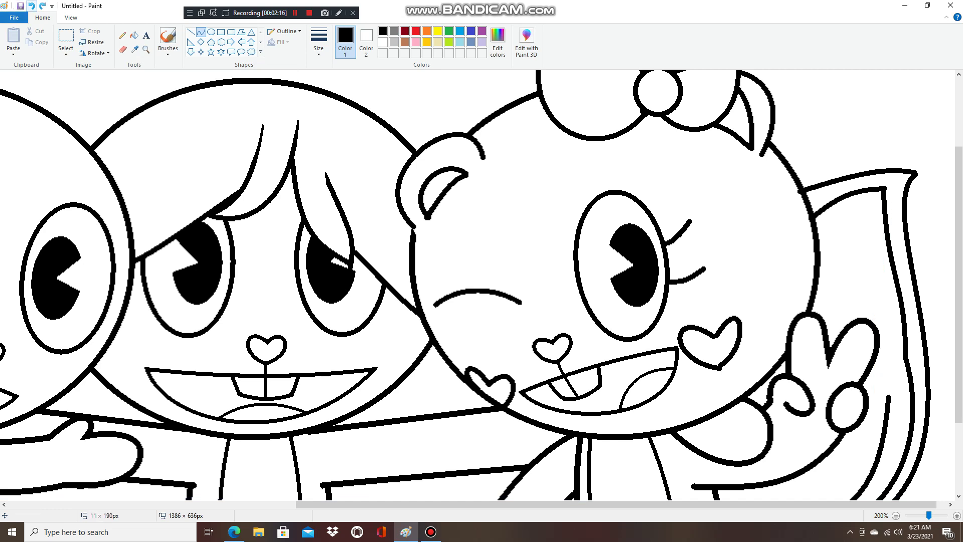
{"action": "left_click_drag", "start_coordinate": [896, 248], "coordinate": [868, 395]}
{"action": "key", "text": "ctrl+z"}
- Finish the second inner line of the winking character's tail and draw a third line nested inside it
{"action": "left_click_drag", "start_coordinate": [874, 206], "coordinate": [886, 396]}
{"action": "left_click_drag", "start_coordinate": [888, 346], "coordinate": [886, 341]}
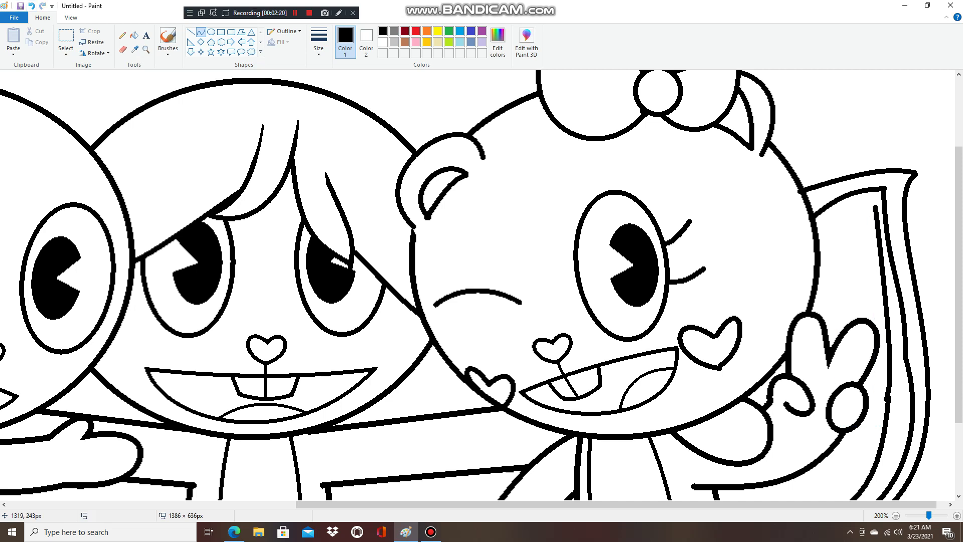
{"action": "left_click_drag", "start_coordinate": [872, 207], "coordinate": [864, 335]}
{"action": "scroll", "coordinate": [867, 321], "scroll_direction": "down", "scroll_amount": 2}
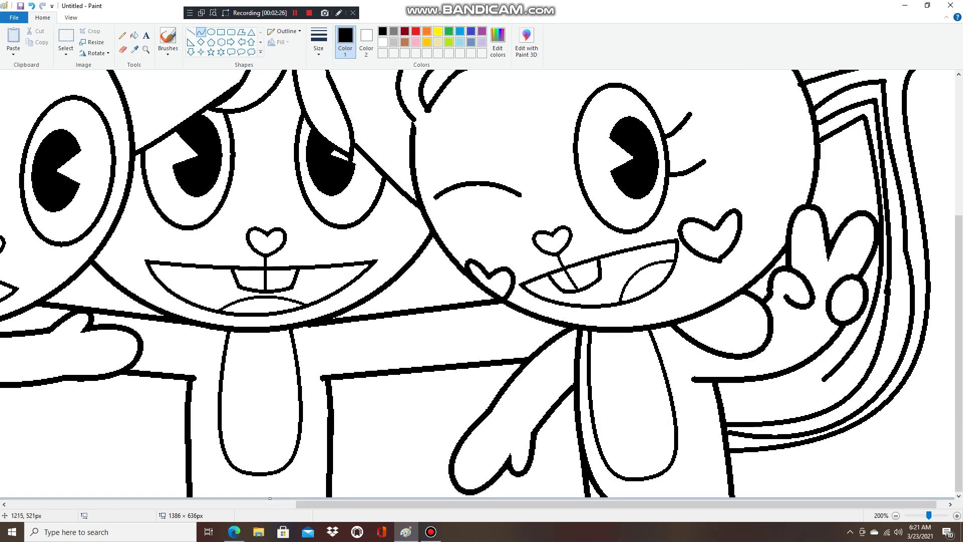
{"action": "mouse_move", "coordinate": [818, 377]}
{"action": "left_mouse_down"}
{"action": "mouse_move", "coordinate": [726, 411]}
{"action": "mouse_move", "coordinate": [782, 404]}
{"action": "mouse_move", "coordinate": [775, 401]}
{"action": "left_mouse_up"}
- Draw two rounded ear outlines in pink on top of the middle character's head
{"action": "key", "text": "alt+v"}
{"action": "key", "text": "m"}
{"action": "key", "text": "alt+h"}
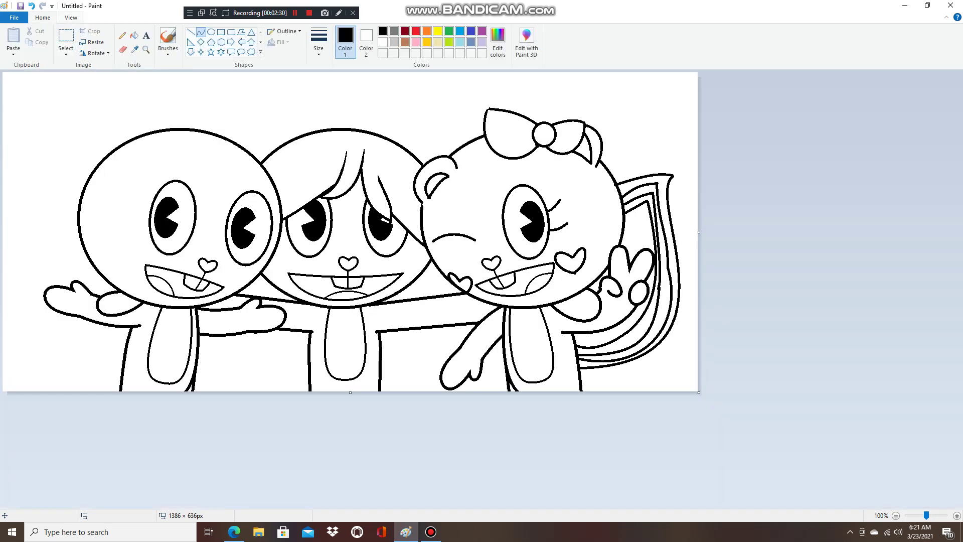
{"action": "left_click", "coordinate": [410, 209]}
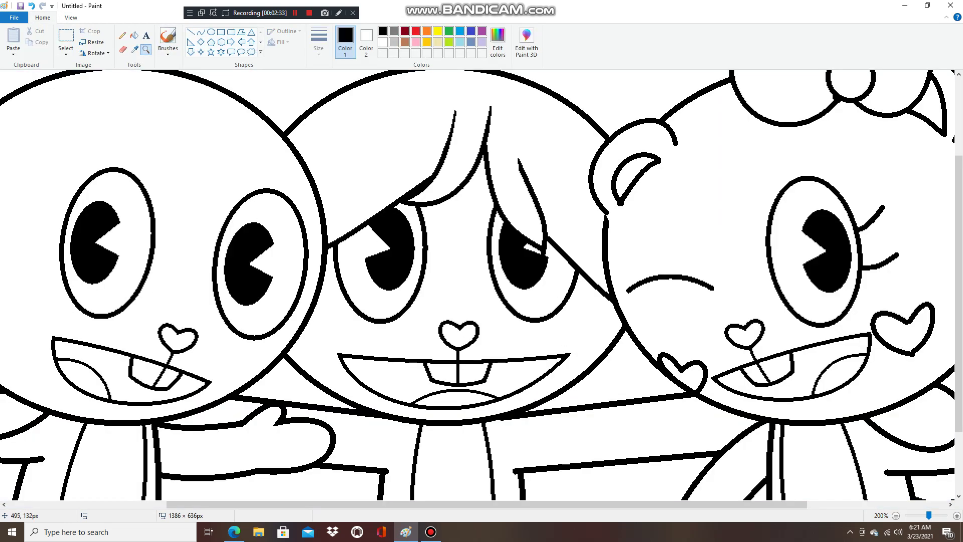
{"action": "scroll", "coordinate": [569, 346], "scroll_direction": "down", "scroll_amount": 2}
{"action": "scroll", "coordinate": [569, 345], "scroll_direction": "up", "scroll_amount": 5}
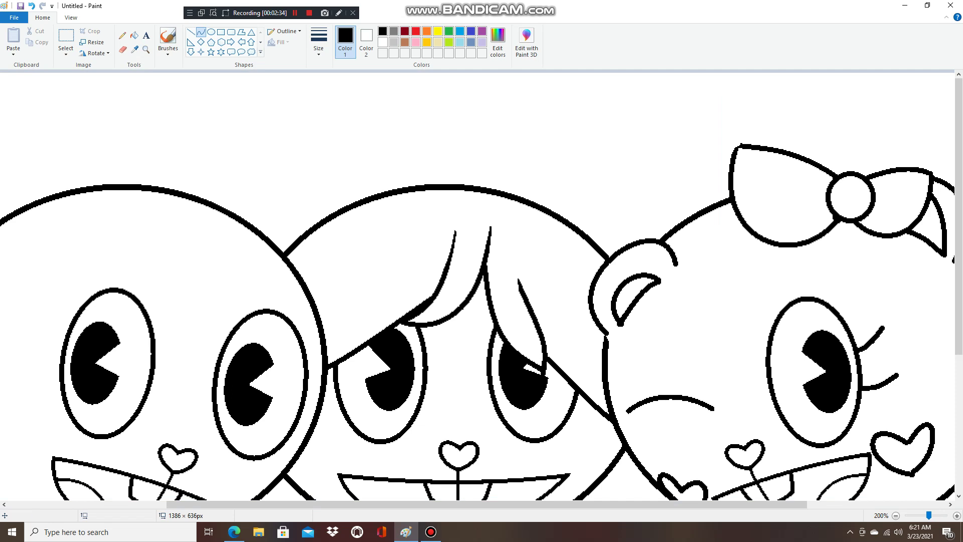
{"action": "left_click", "coordinate": [416, 42]}
{"action": "left_click_drag", "start_coordinate": [525, 221], "coordinate": [603, 260]}
{"action": "left_click_drag", "start_coordinate": [564, 236], "coordinate": [564, 173]}
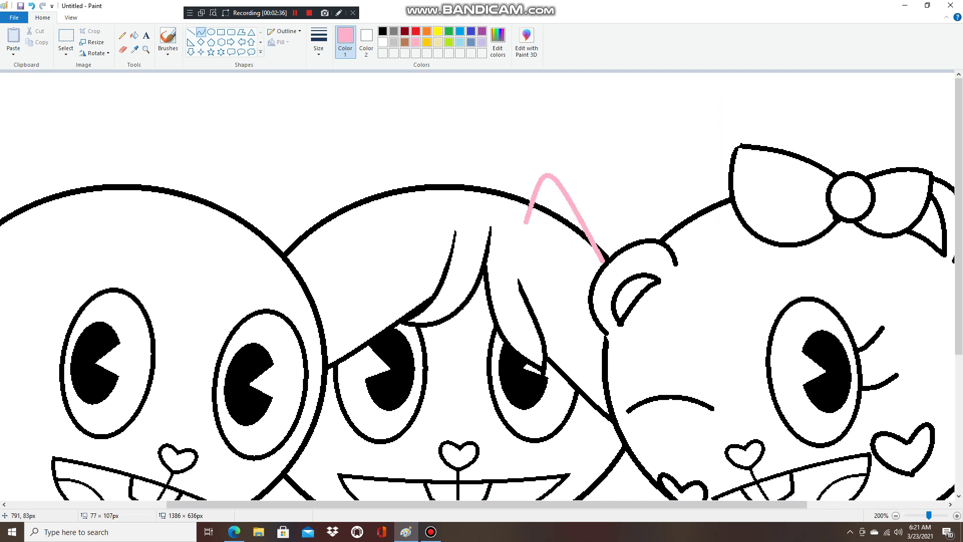
{"action": "left_click_drag", "start_coordinate": [600, 235], "coordinate": [609, 225]}
{"action": "mouse_move", "coordinate": [358, 219]}
{"action": "left_mouse_down"}
{"action": "mouse_move", "coordinate": [290, 257]}
{"action": "mouse_move", "coordinate": [301, 178]}
{"action": "left_mouse_up"}
{"action": "left_click_drag", "start_coordinate": [294, 240], "coordinate": [269, 216]}
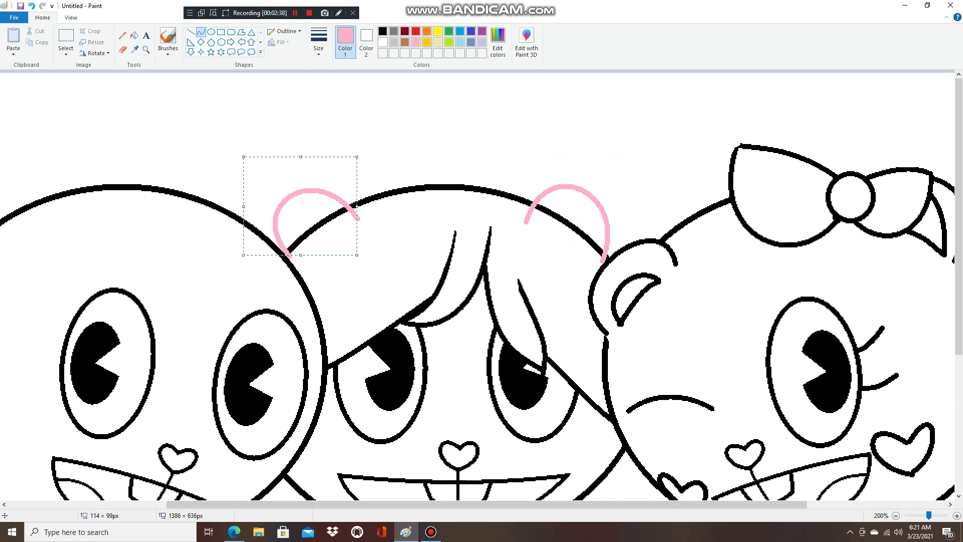
- Fill the head outline crossing the middle character's ears with white and recolour both pink ear outlines black
{"action": "left_click", "coordinate": [133, 36]}
{"action": "right_click", "coordinate": [315, 233]}
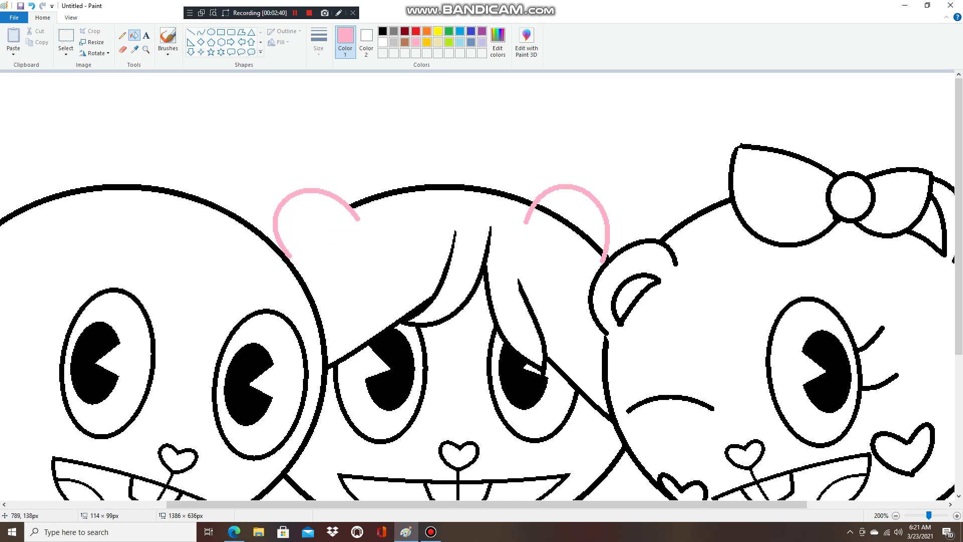
{"action": "right_click", "coordinate": [555, 220]}
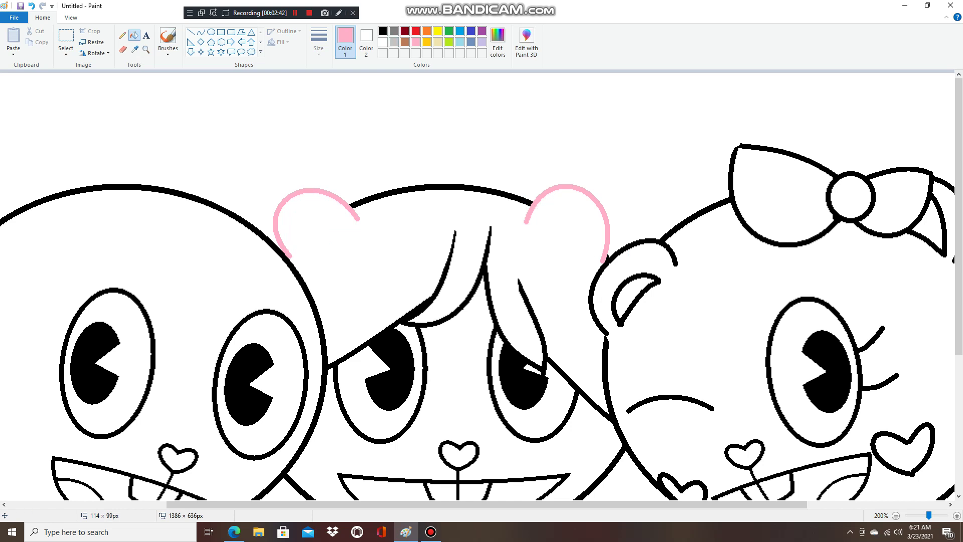
{"action": "left_click", "coordinate": [382, 32]}
{"action": "left_click", "coordinate": [344, 206]}
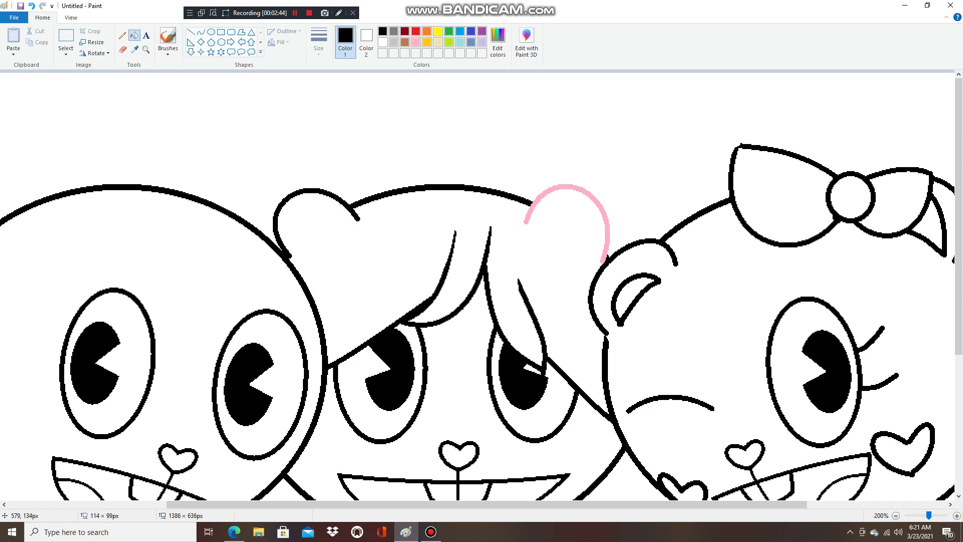
{"action": "left_click", "coordinate": [529, 206]}
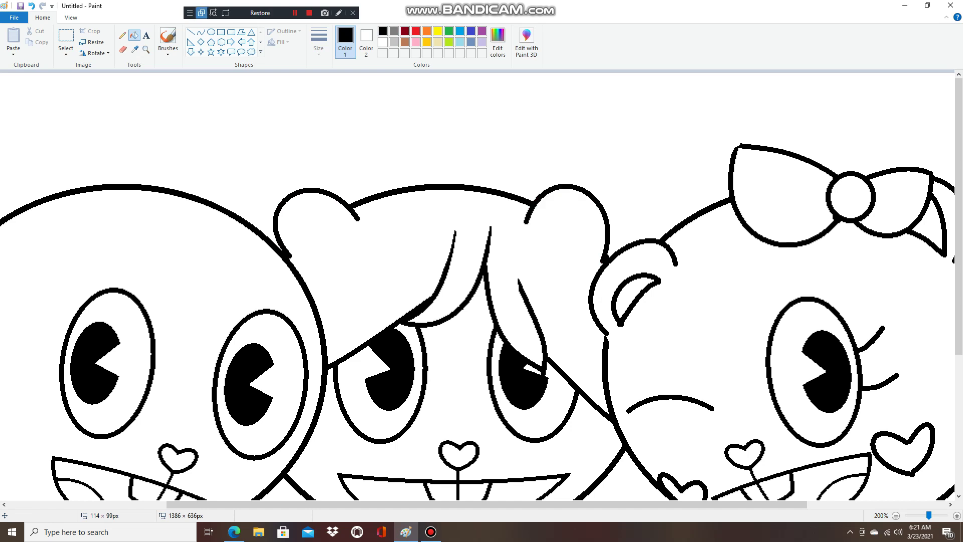
- Draw a black inner-ear shape with a curved top and straight base inside each of the middle character's ears
{"action": "left_click", "coordinate": [200, 32]}
{"action": "mouse_move", "coordinate": [296, 246]}
{"action": "left_mouse_down"}
{"action": "mouse_move", "coordinate": [337, 222]}
{"action": "mouse_move", "coordinate": [283, 201]}
{"action": "mouse_move", "coordinate": [351, 201]}
{"action": "left_mouse_up"}
{"action": "mouse_move", "coordinate": [534, 227]}
{"action": "left_mouse_down"}
{"action": "mouse_move", "coordinate": [591, 260]}
{"action": "mouse_move", "coordinate": [571, 201]}
{"action": "left_mouse_up"}
{"action": "left_click_drag", "start_coordinate": [581, 251], "coordinate": [587, 216]}
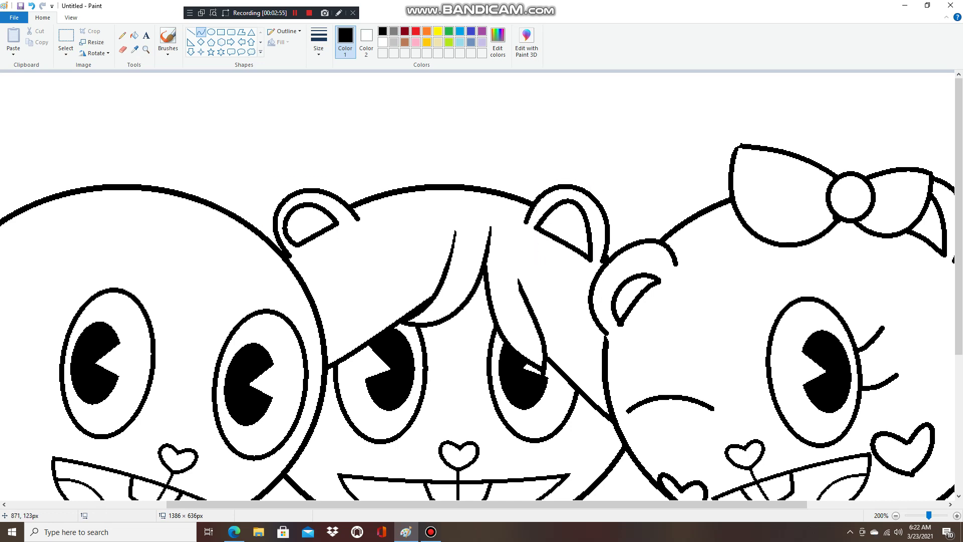
- Add a short black lash at the outer corner of the winking character's closed eye
{"action": "scroll", "coordinate": [689, 208], "scroll_direction": "down", "scroll_amount": 2}
{"action": "mouse_move", "coordinate": [674, 173]}
{"action": "left_mouse_down"}
{"action": "mouse_move", "coordinate": [658, 136]}
{"action": "mouse_move", "coordinate": [674, 145]}
{"action": "left_mouse_up"}
{"action": "left_click", "coordinate": [716, 139]}
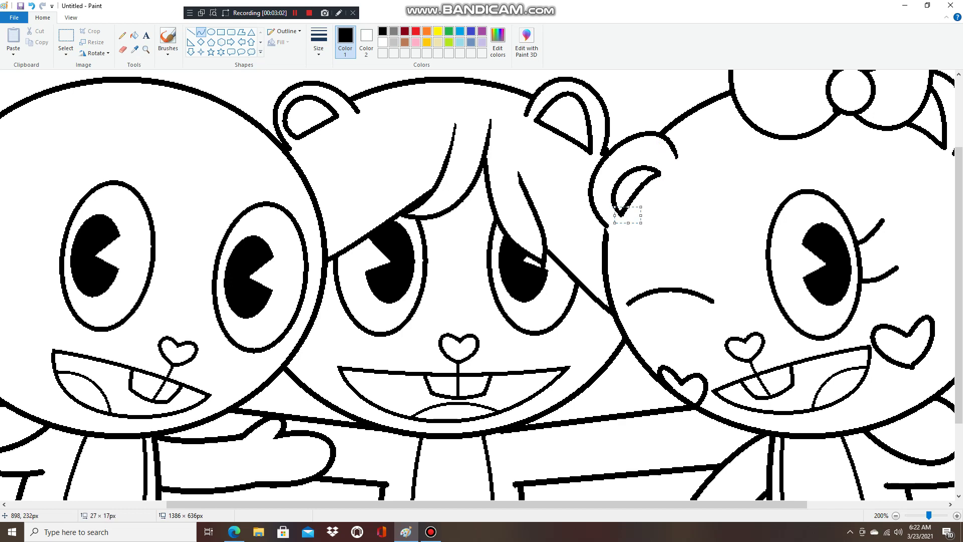
{"action": "left_click_drag", "start_coordinate": [603, 238], "coordinate": [605, 233]}
{"action": "left_click", "coordinate": [604, 232]}
{"action": "left_click_drag", "start_coordinate": [638, 298], "coordinate": [623, 290]}
- Draw a long curved line below each of the middle character's arms, running down to the canvas edge as back hair
{"action": "scroll", "coordinate": [693, 293], "scroll_direction": "down", "scroll_amount": 3}
{"action": "scroll", "coordinate": [693, 294], "scroll_direction": "left", "scroll_amount": 5}
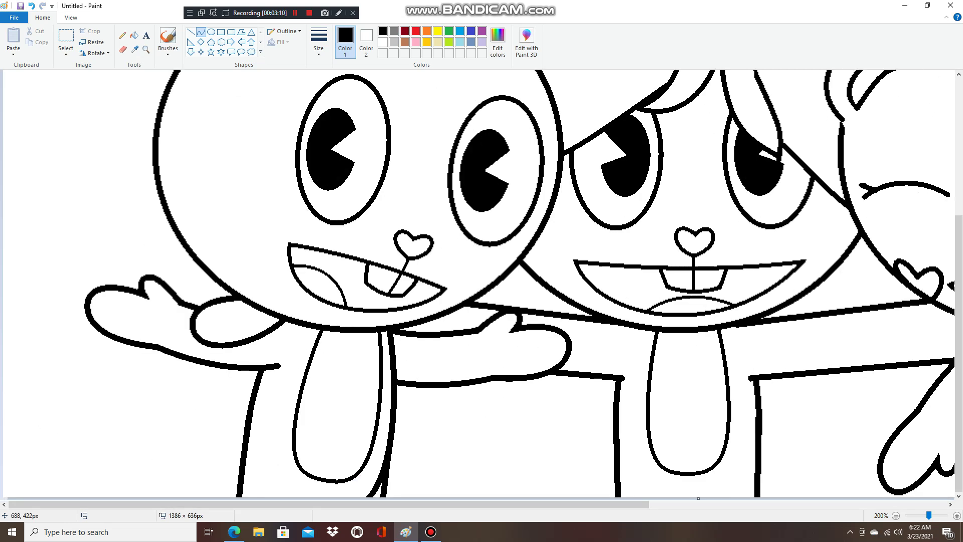
{"action": "left_click_drag", "start_coordinate": [573, 374], "coordinate": [560, 496]}
{"action": "left_click_drag", "start_coordinate": [577, 432], "coordinate": [584, 432]}
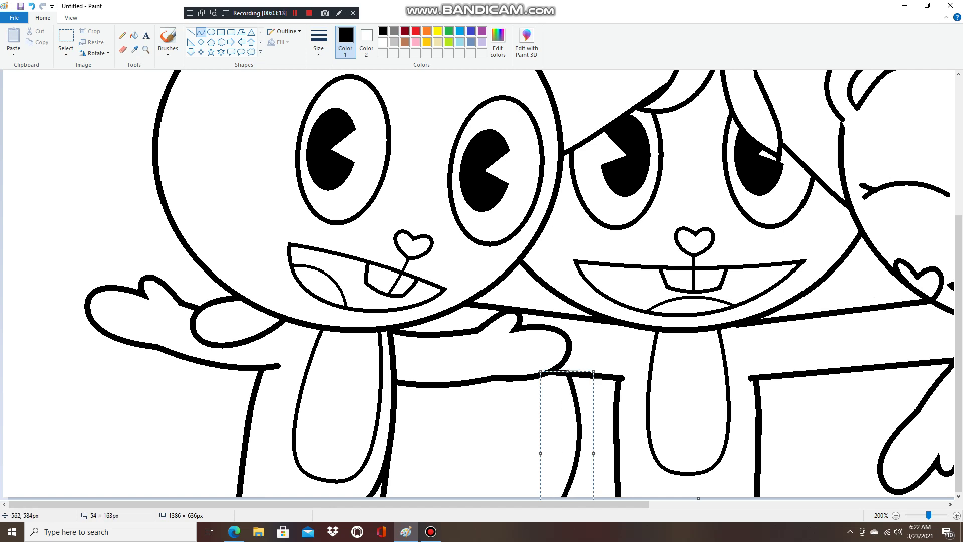
{"action": "scroll", "coordinate": [476, 283], "scroll_direction": "right", "scroll_amount": 8}
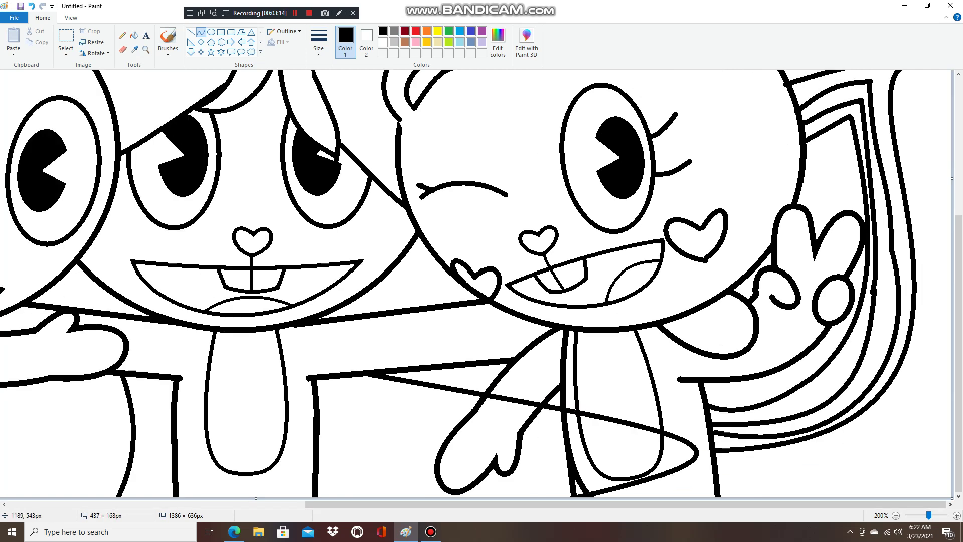
{"action": "key", "text": "ctrl+z"}
{"action": "left_click_drag", "start_coordinate": [370, 375], "coordinate": [346, 497]}
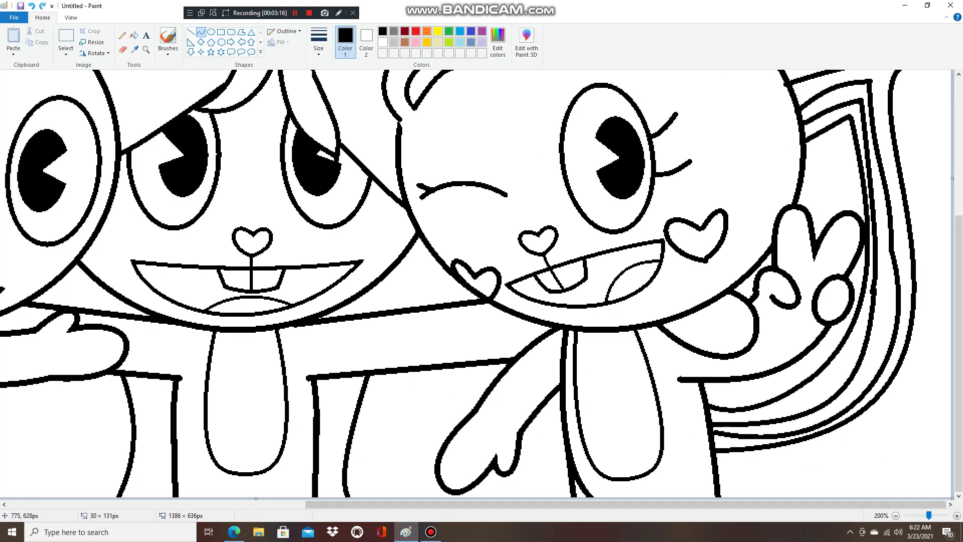
- Draw a short hair line between the middle character's head and each arm, in line with the curves below
{"action": "left_click_drag", "start_coordinate": [374, 292], "coordinate": [374, 317]}
{"action": "key", "text": "ctrl+z"}
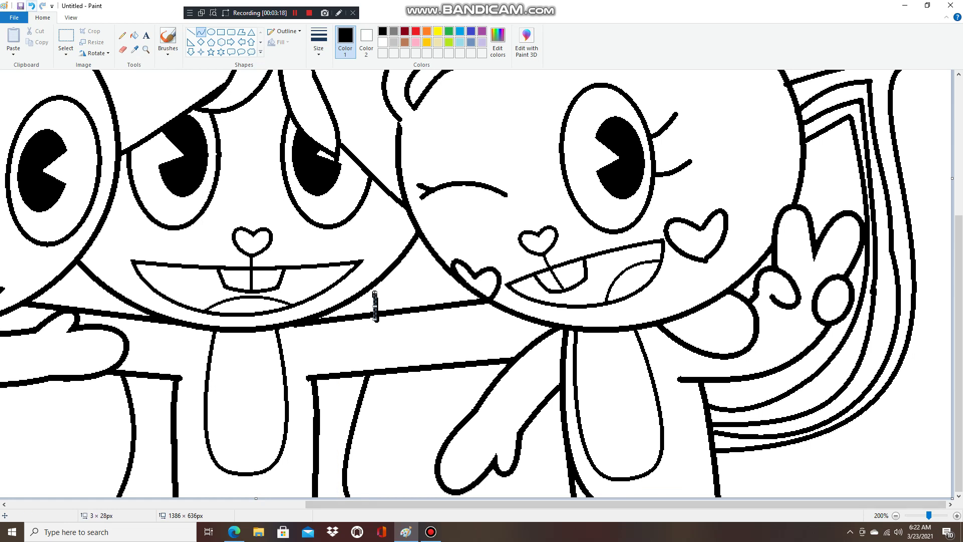
{"action": "left_click_drag", "start_coordinate": [110, 289], "coordinate": [113, 312]}
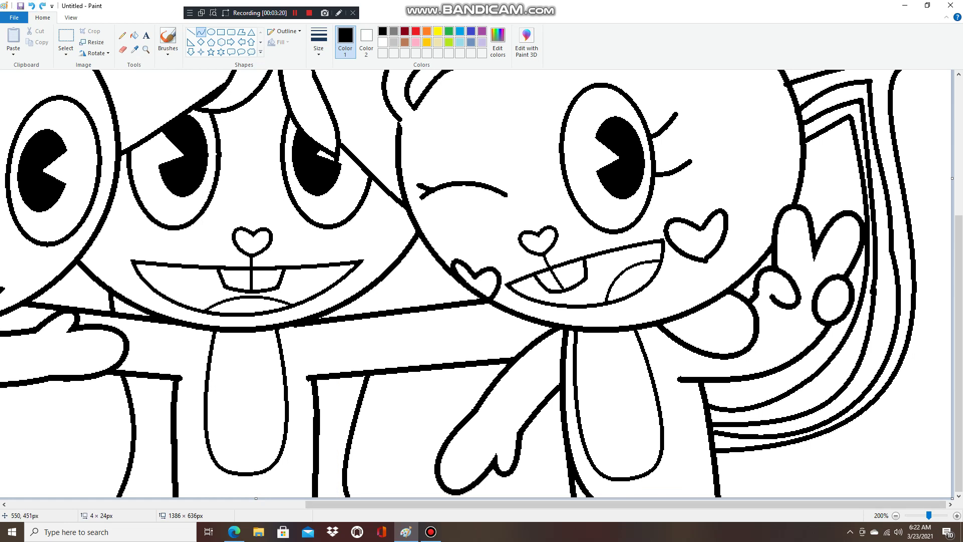
{"action": "left_click_drag", "start_coordinate": [377, 284], "coordinate": [374, 311]}
{"action": "key", "text": "Return"}
- Erase the joined front teeth from the mouth of the character without a fringe or bow
{"action": "left_click_drag", "start_coordinate": [626, 504], "coordinate": [328, 504]}
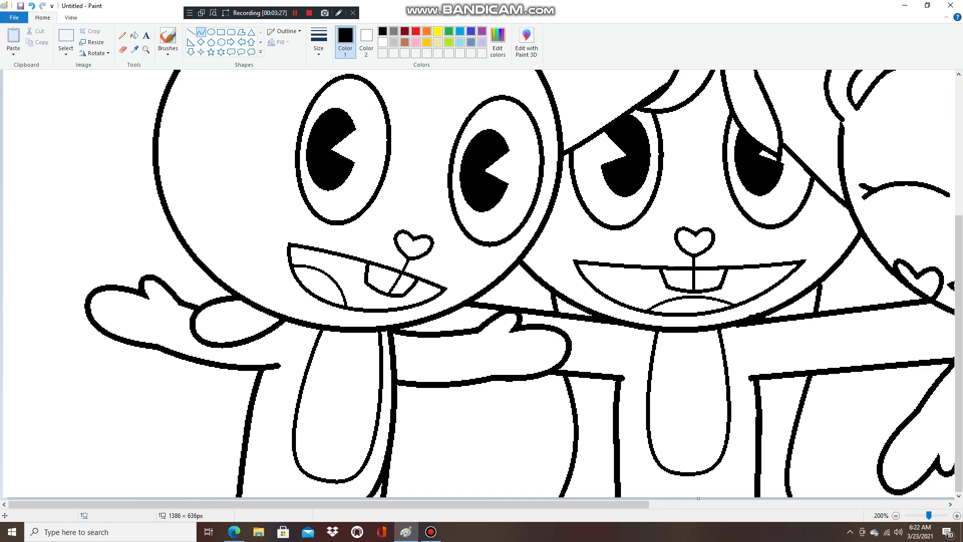
{"action": "left_click", "coordinate": [122, 49]}
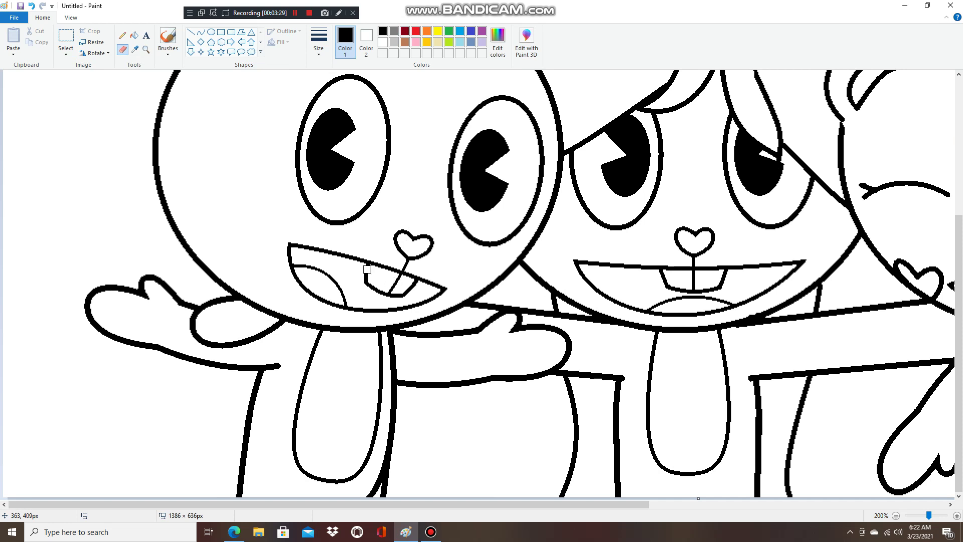
{"action": "left_click_drag", "start_coordinate": [399, 292], "coordinate": [410, 289]}
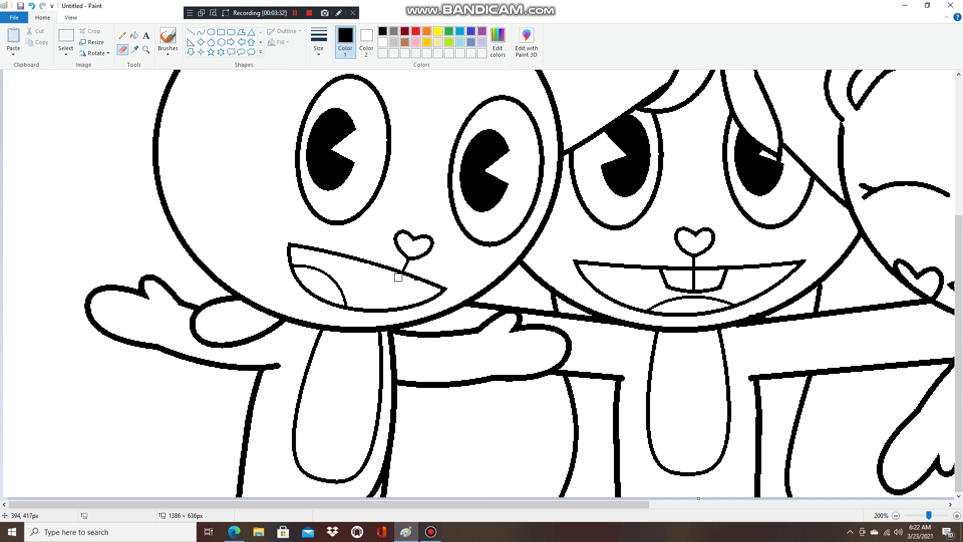
- Draw two separate square teeth in black with the Pencil, hanging from the upper lip of the now toothless mouth
{"action": "left_click", "coordinate": [122, 35]}
{"action": "left_click", "coordinate": [319, 40]}
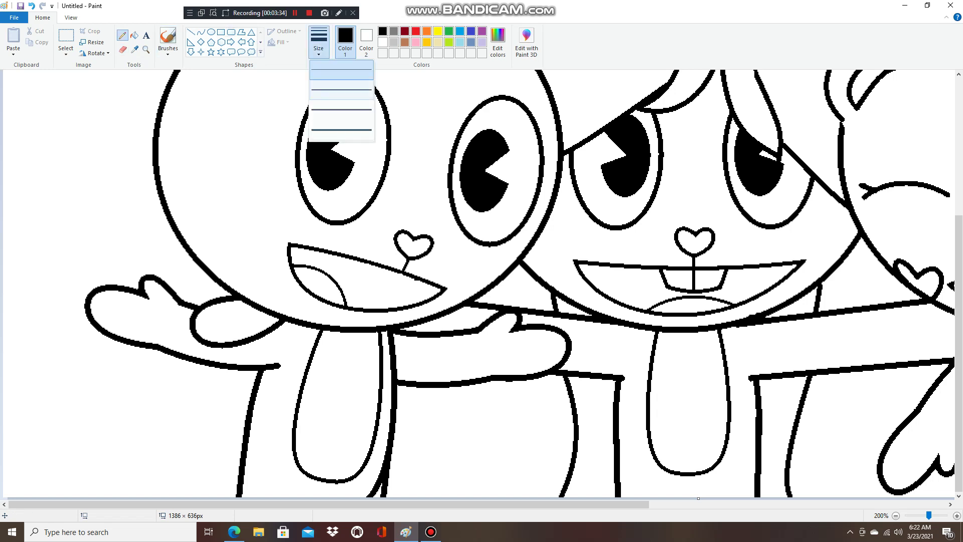
{"action": "left_click", "coordinate": [342, 110]}
{"action": "left_click", "coordinate": [318, 40]}
{"action": "left_click", "coordinate": [341, 110]}
{"action": "left_click", "coordinate": [318, 40]}
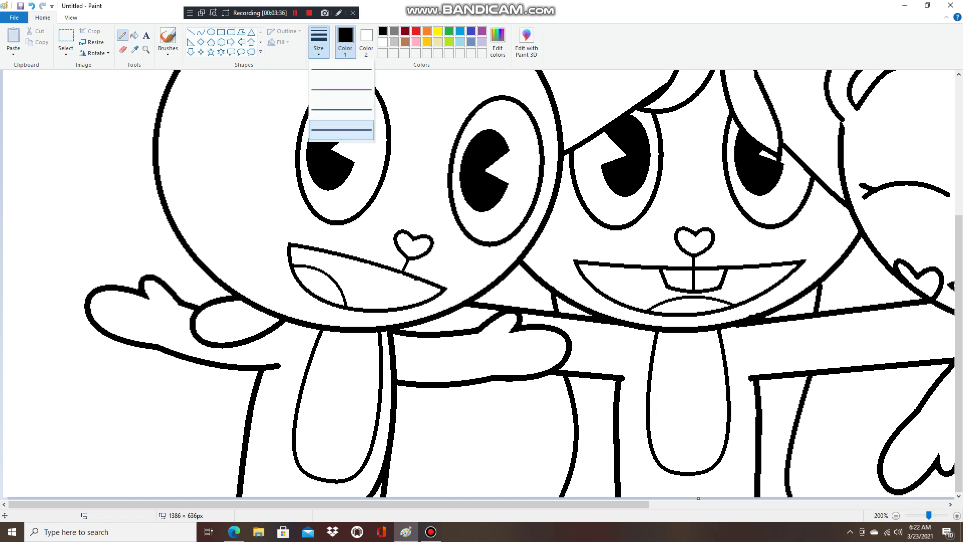
{"action": "left_click", "coordinate": [341, 110]}
{"action": "mouse_move", "coordinate": [357, 260]}
{"action": "left_mouse_down"}
{"action": "mouse_move", "coordinate": [372, 289]}
{"action": "mouse_move", "coordinate": [375, 273]}
{"action": "mouse_move", "coordinate": [398, 278]}
{"action": "mouse_move", "coordinate": [388, 303]}
{"action": "mouse_move", "coordinate": [416, 281]}
{"action": "left_mouse_up"}
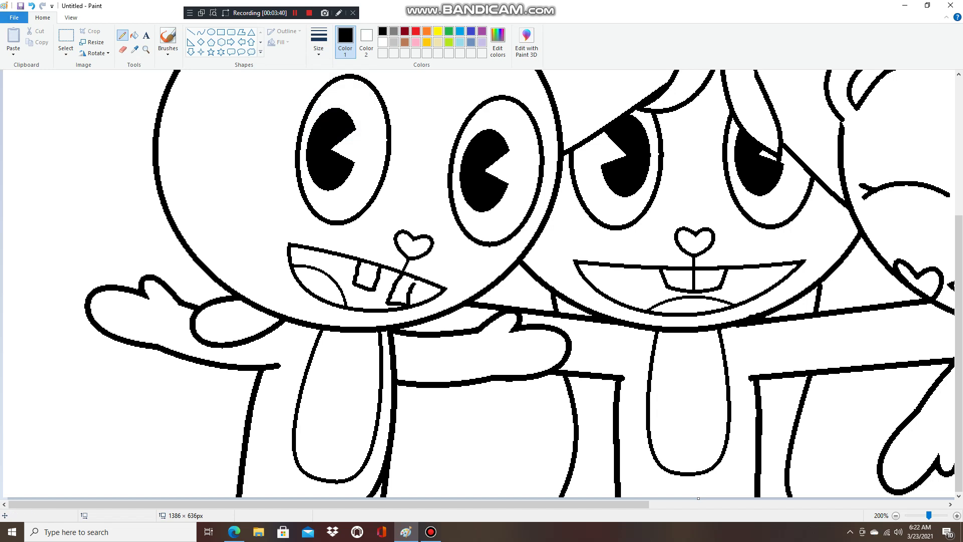
{"action": "left_click", "coordinate": [31, 6]}
{"action": "left_click", "coordinate": [31, 6]}
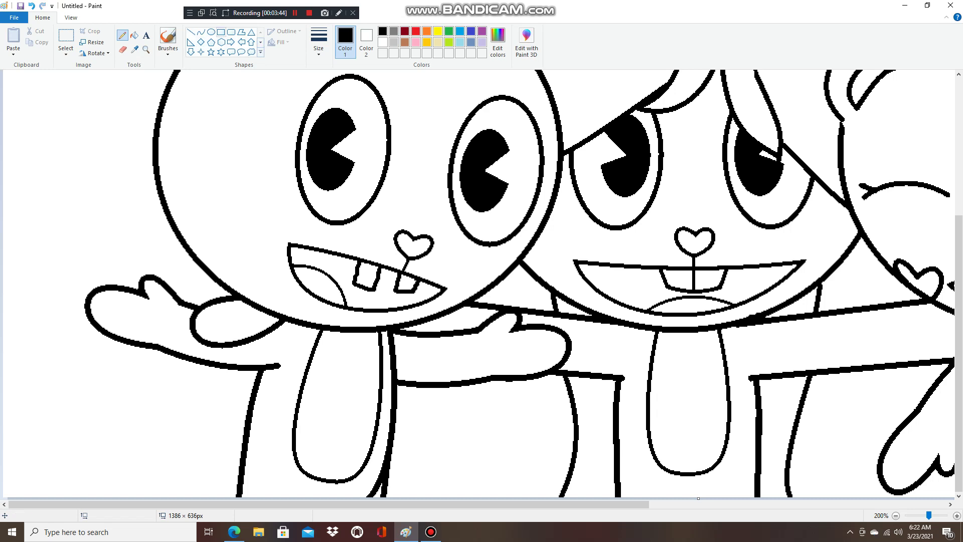
- Draw three small oval freckles in a triangle on the gap-toothed character's cheek
{"action": "left_click", "coordinate": [211, 31]}
{"action": "mouse_move", "coordinate": [212, 195]}
{"action": "left_mouse_down"}
{"action": "mouse_move", "coordinate": [242, 211]}
{"action": "mouse_move", "coordinate": [236, 187]}
{"action": "mouse_move", "coordinate": [252, 232]}
{"action": "mouse_move", "coordinate": [189, 242]}
{"action": "mouse_move", "coordinate": [190, 234]}
{"action": "left_mouse_up"}
{"action": "left_click", "coordinate": [235, 220]}
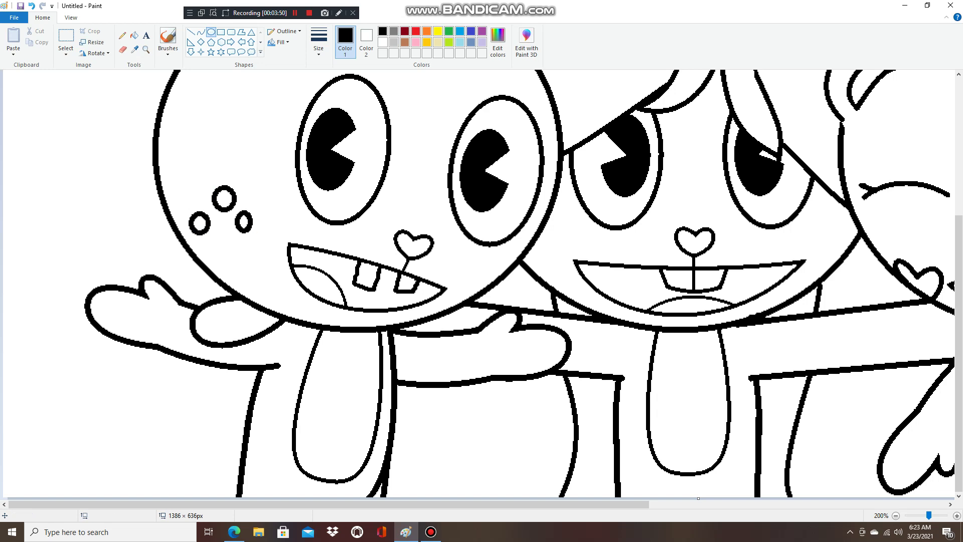
- Draw two rounded ear outlines in pink on the gap-toothed character's head
{"action": "left_click", "coordinate": [121, 35]}
{"action": "left_click", "coordinate": [71, 18]}
{"action": "left_click", "coordinate": [48, 39]}
{"action": "left_click", "coordinate": [42, 17]}
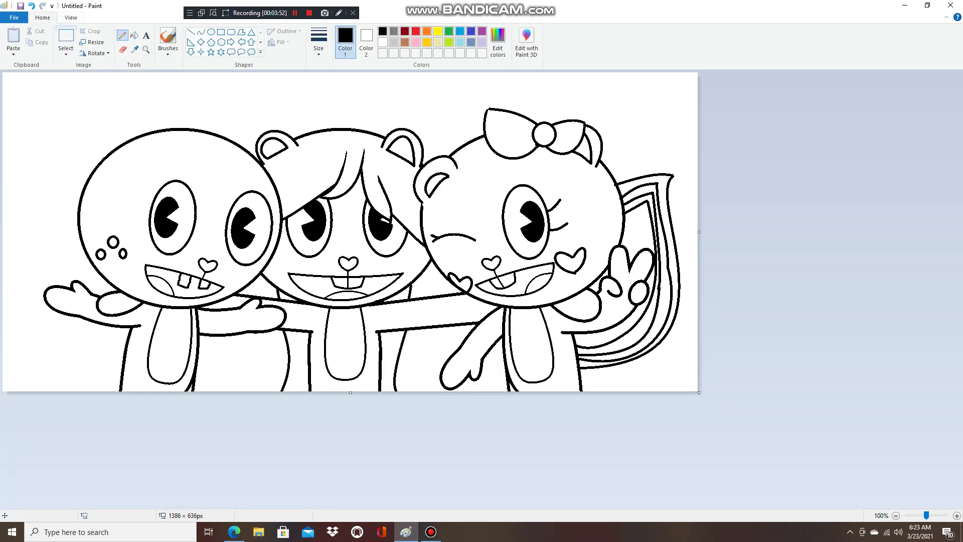
{"action": "left_click", "coordinate": [191, 42]}
{"action": "left_click", "coordinate": [200, 32]}
{"action": "left_click", "coordinate": [416, 42]}
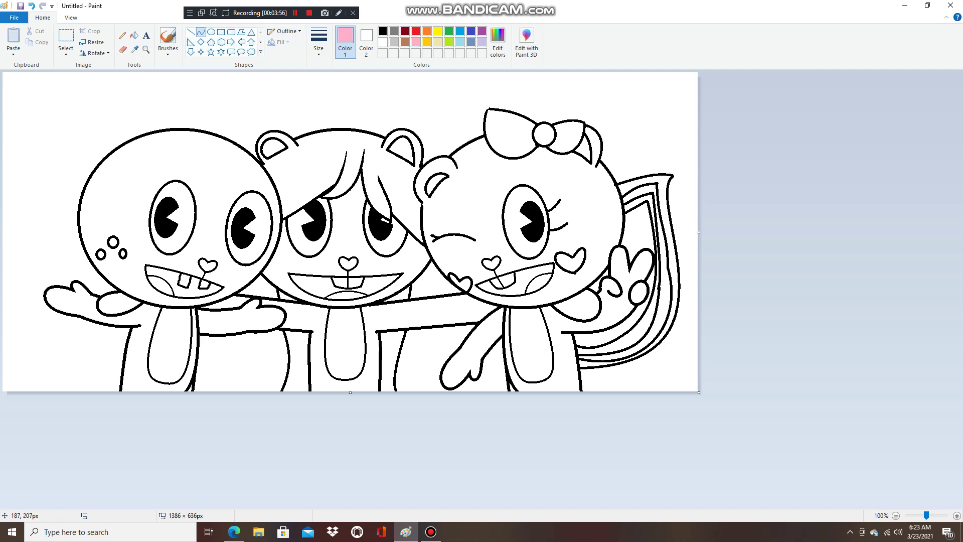
{"action": "mouse_move", "coordinate": [96, 171]}
{"action": "left_mouse_down"}
{"action": "mouse_move", "coordinate": [155, 142]}
{"action": "mouse_move", "coordinate": [76, 146]}
{"action": "mouse_move", "coordinate": [138, 105]}
{"action": "left_mouse_up"}
{"action": "mouse_move", "coordinate": [245, 157]}
{"action": "left_mouse_down"}
{"action": "mouse_move", "coordinate": [278, 198]}
{"action": "mouse_move", "coordinate": [266, 149]}
{"action": "mouse_move", "coordinate": [304, 173]}
{"action": "left_mouse_up"}
- Fill the black lines crossing the gap-toothed character's ears with white and recolour both pink ear outlines black
{"action": "left_click", "coordinate": [134, 35]}
{"action": "left_click", "coordinate": [366, 41]}
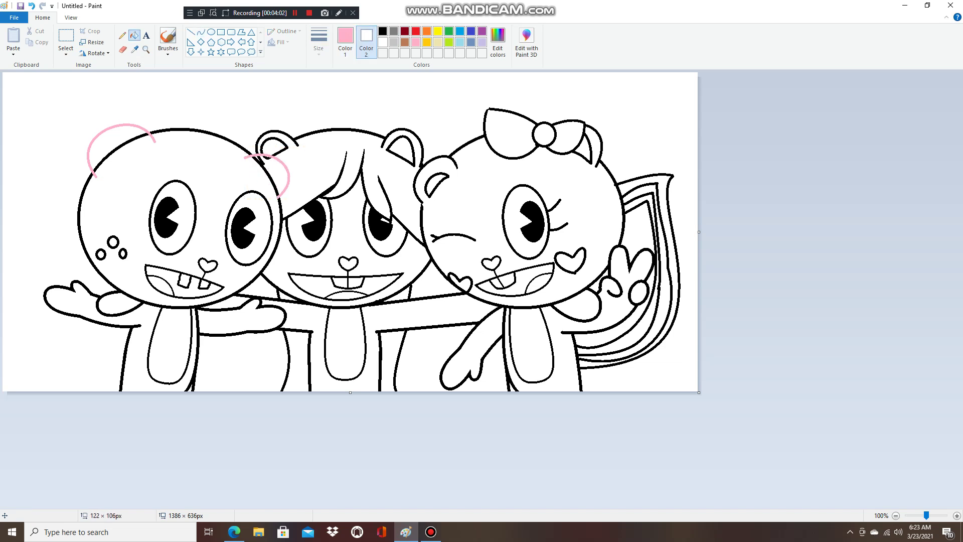
{"action": "left_click", "coordinate": [345, 40]}
{"action": "left_click", "coordinate": [383, 31]}
{"action": "left_click", "coordinate": [110, 143]}
{"action": "key", "text": "ctrl+z"}
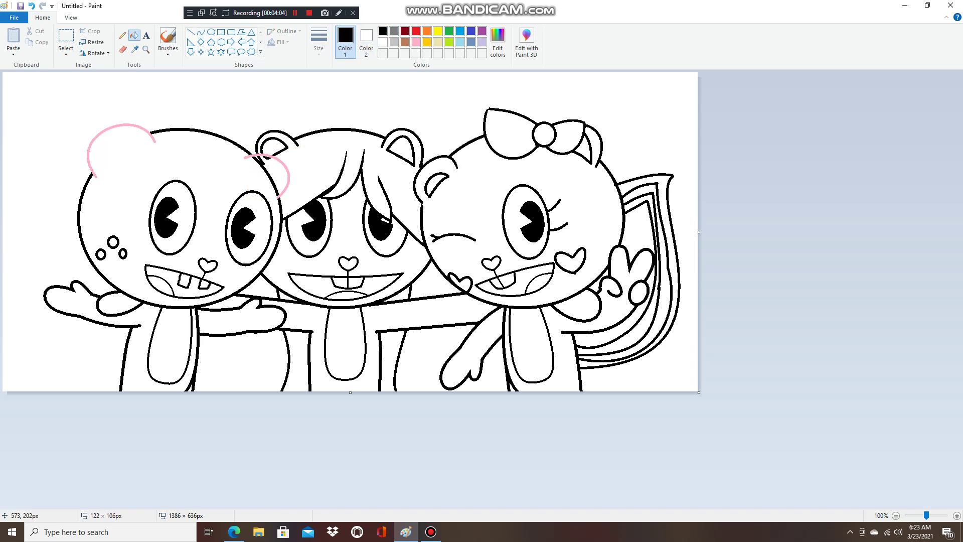
{"action": "left_click", "coordinate": [278, 169]}
{"action": "key", "text": "ctrl+z"}
{"action": "left_click", "coordinate": [271, 158]}
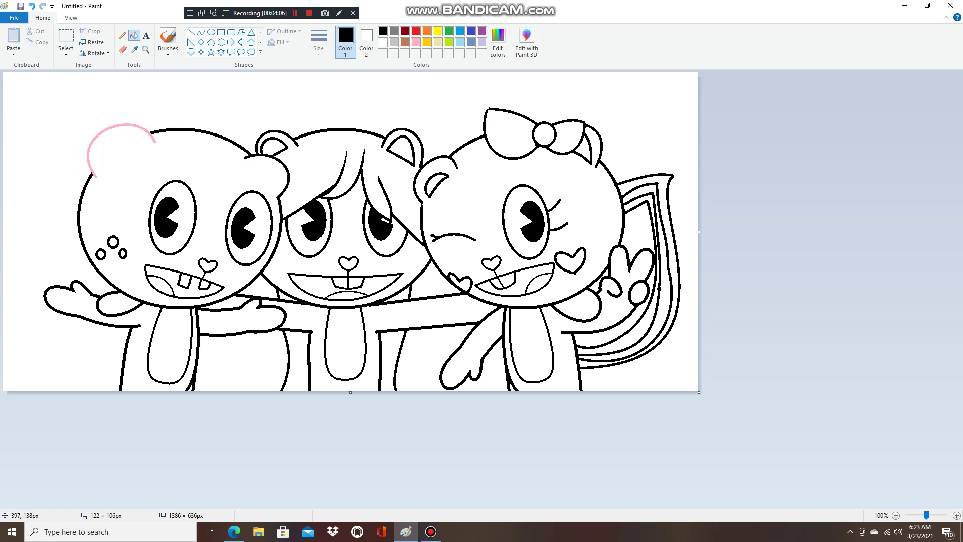
{"action": "left_click", "coordinate": [124, 124]}
- Draw a black inner-ear shape with a curved top and straight base inside each of the gap-toothed character's ears
{"action": "left_click", "coordinate": [201, 32]}
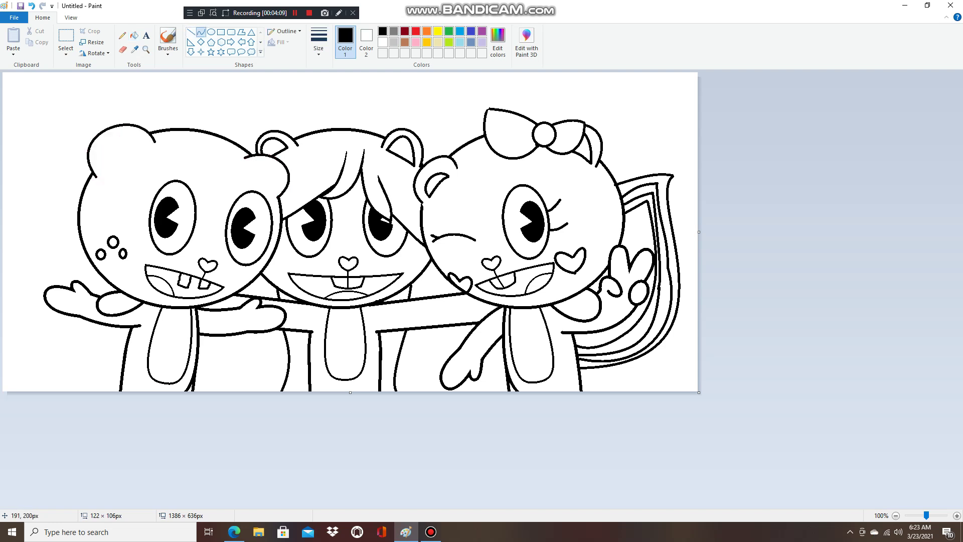
{"action": "mouse_move", "coordinate": [102, 173]}
{"action": "left_mouse_down"}
{"action": "mouse_move", "coordinate": [145, 147]}
{"action": "mouse_move", "coordinate": [120, 157]}
{"action": "mouse_move", "coordinate": [97, 131]}
{"action": "left_mouse_up"}
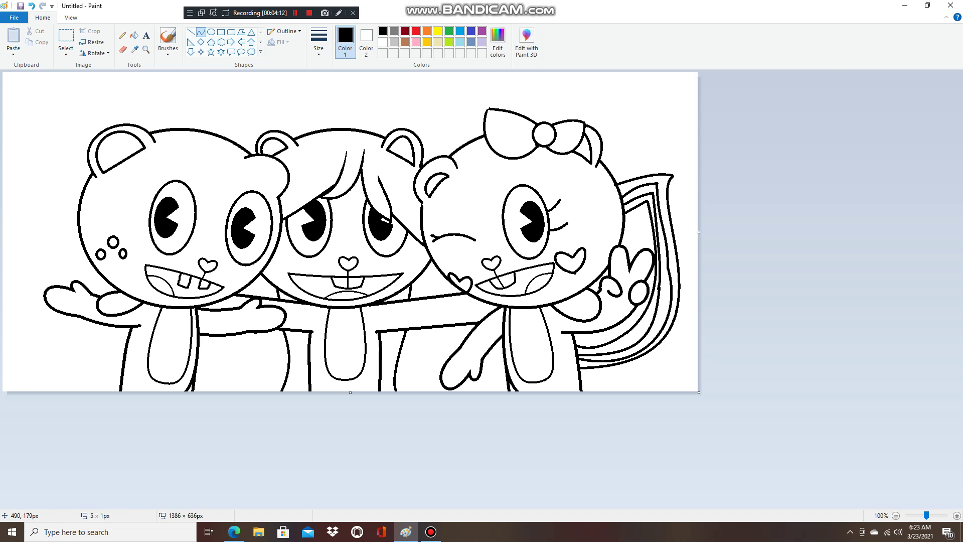
{"action": "left_click_drag", "start_coordinate": [248, 162], "coordinate": [275, 193]}
{"action": "left_click_drag", "start_coordinate": [272, 191], "coordinate": [282, 161]}
{"action": "left_click", "coordinate": [146, 50]}
{"action": "left_click", "coordinate": [201, 264]}
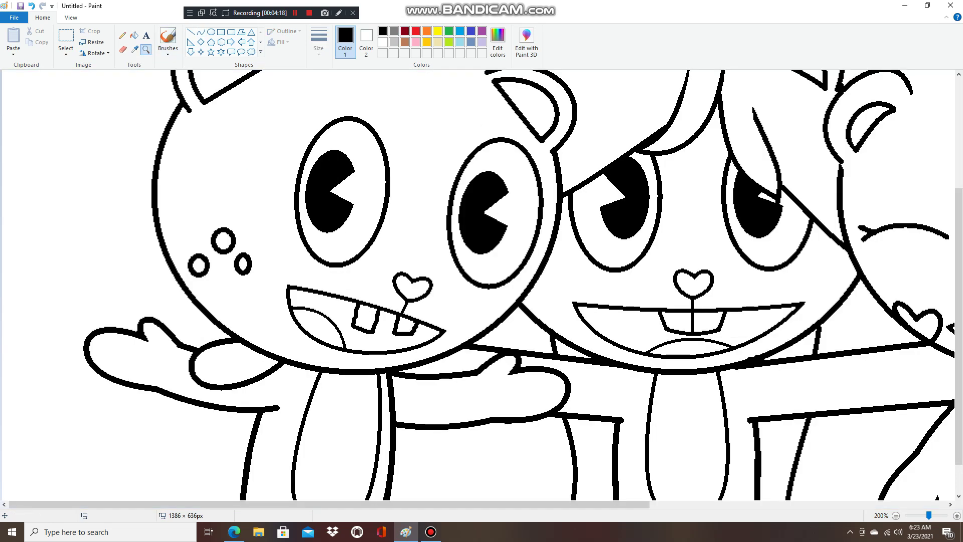
- Draw the gap-toothed character's large rounded tail behind the head as two curved outlines, one inside the other, reaching the canvas's lower edge
{"action": "scroll", "coordinate": [482, 286], "scroll_direction": "down", "scroll_amount": 1}
{"action": "left_click", "coordinate": [201, 31]}
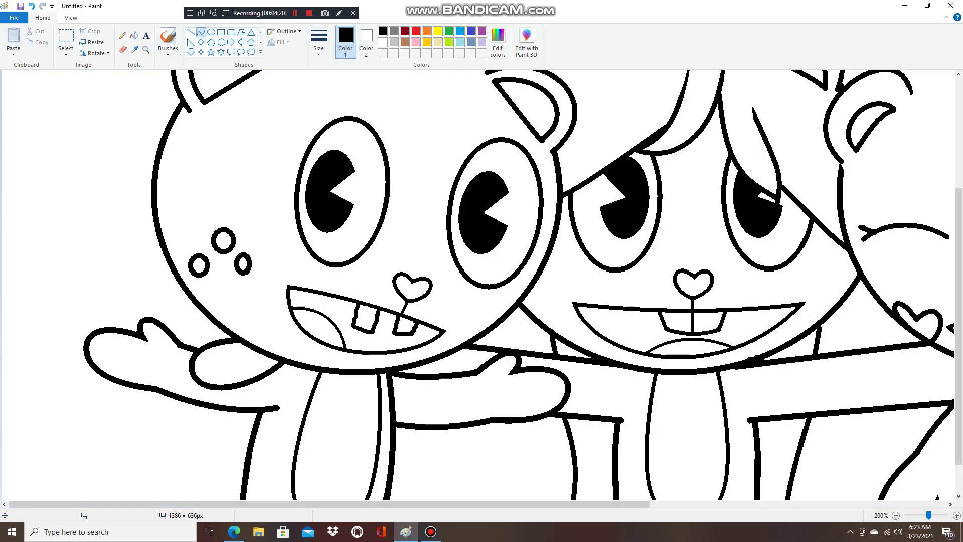
{"action": "left_click", "coordinate": [71, 18]}
{"action": "left_click", "coordinate": [63, 40]}
{"action": "left_click", "coordinate": [42, 17]}
{"action": "mouse_move", "coordinate": [89, 166]}
{"action": "left_mouse_down"}
{"action": "mouse_move", "coordinate": [90, 319]}
{"action": "mouse_move", "coordinate": [119, 389]}
{"action": "left_mouse_up"}
{"action": "mouse_move", "coordinate": [103, 277]}
{"action": "left_mouse_down"}
{"action": "mouse_move", "coordinate": [18, 128]}
{"action": "mouse_move", "coordinate": [10, 271]}
{"action": "left_mouse_up"}
{"action": "mouse_move", "coordinate": [92, 174]}
{"action": "left_mouse_down"}
{"action": "mouse_move", "coordinate": [53, 228]}
{"action": "mouse_move", "coordinate": [76, 352]}
{"action": "left_mouse_up"}
{"action": "mouse_move", "coordinate": [83, 251]}
{"action": "left_mouse_down"}
{"action": "mouse_move", "coordinate": [10, 157]}
{"action": "mouse_move", "coordinate": [18, 271]}
{"action": "left_mouse_up"}
{"action": "left_click", "coordinate": [73, 357]}
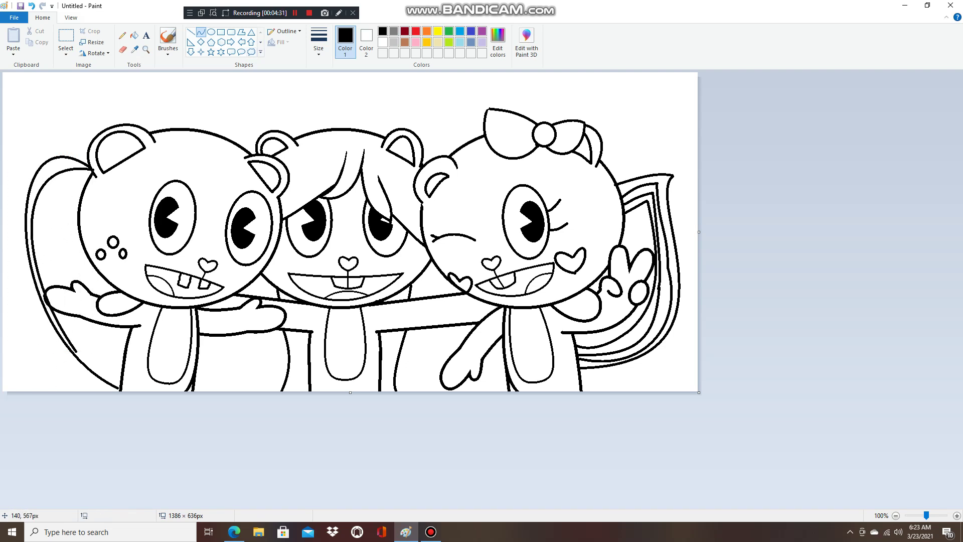
{"action": "left_click_drag", "start_coordinate": [81, 361], "coordinate": [113, 376]}
{"action": "left_click", "coordinate": [115, 382]}
- Draw straight crossing lines as a crosshatch pattern inside the gap-toothed character's tail, above and below the raised arm
{"action": "left_click", "coordinate": [191, 32]}
{"action": "left_click_drag", "start_coordinate": [58, 181], "coordinate": [57, 248]}
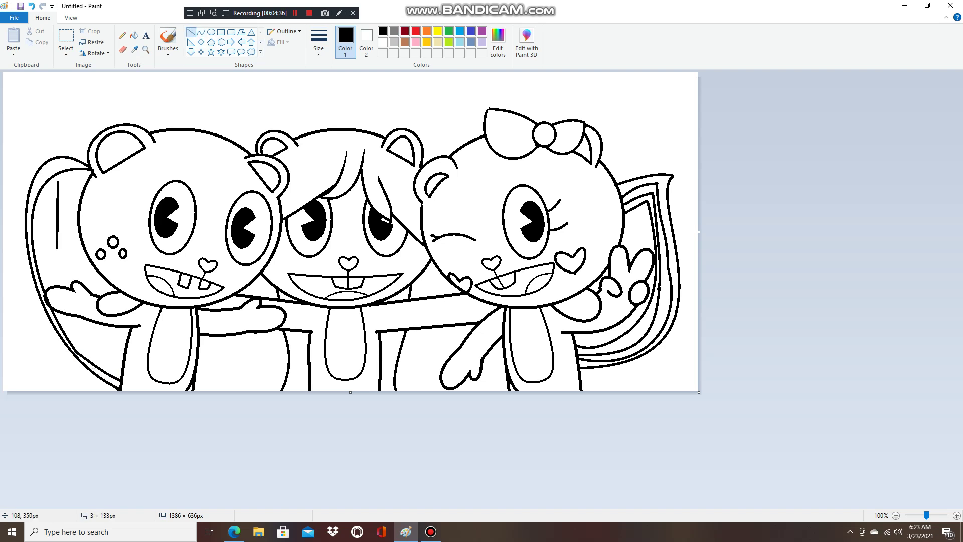
{"action": "mouse_move", "coordinate": [45, 191]}
{"action": "left_mouse_down"}
{"action": "mouse_move", "coordinate": [70, 193]}
{"action": "mouse_move", "coordinate": [66, 221]}
{"action": "left_mouse_up"}
{"action": "mouse_move", "coordinate": [68, 269]}
{"action": "left_mouse_down"}
{"action": "mouse_move", "coordinate": [73, 294]}
{"action": "mouse_move", "coordinate": [56, 256]}
{"action": "mouse_move", "coordinate": [70, 265]}
{"action": "left_mouse_up"}
{"action": "key", "text": "ctrl+z"}
{"action": "mouse_move", "coordinate": [84, 330]}
{"action": "left_mouse_down"}
{"action": "mouse_move", "coordinate": [100, 349]}
{"action": "mouse_move", "coordinate": [108, 341]}
{"action": "left_mouse_up"}
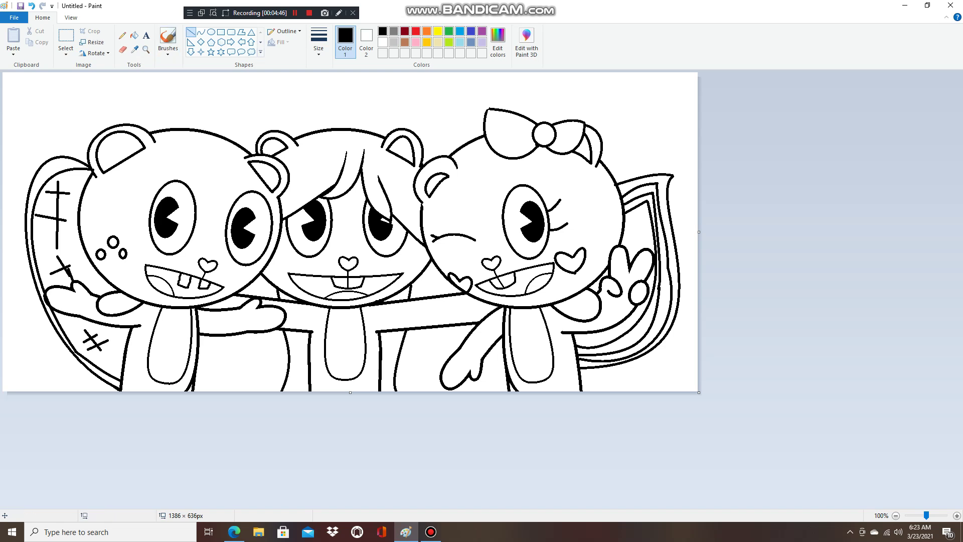
- Set the drawing colour to pure red (255, 0, 0) and fill all three characters' heart-shaped noses, keeping their outlines black
{"action": "left_click", "coordinate": [497, 40]}
{"action": "left_click", "coordinate": [379, 219]}
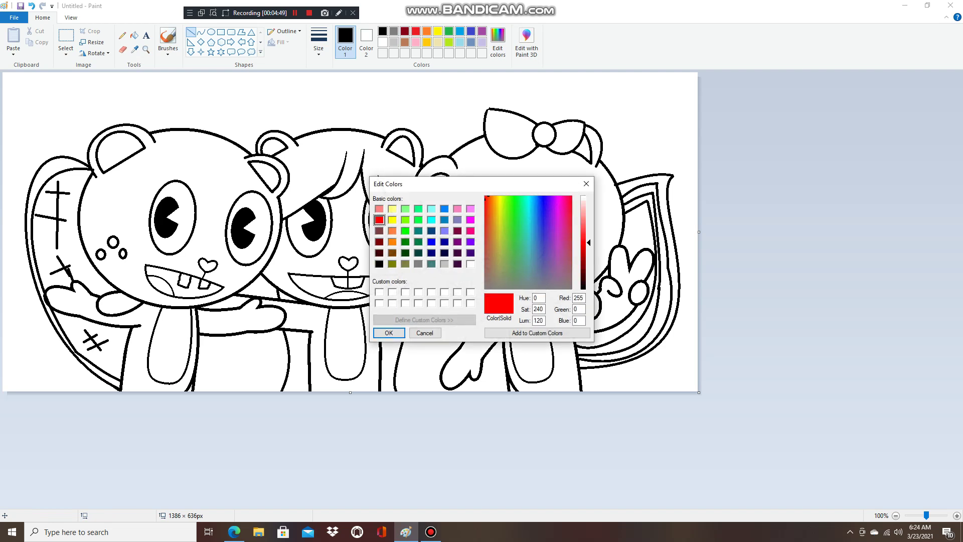
{"action": "left_click", "coordinate": [388, 333]}
{"action": "left_click", "coordinate": [134, 35]}
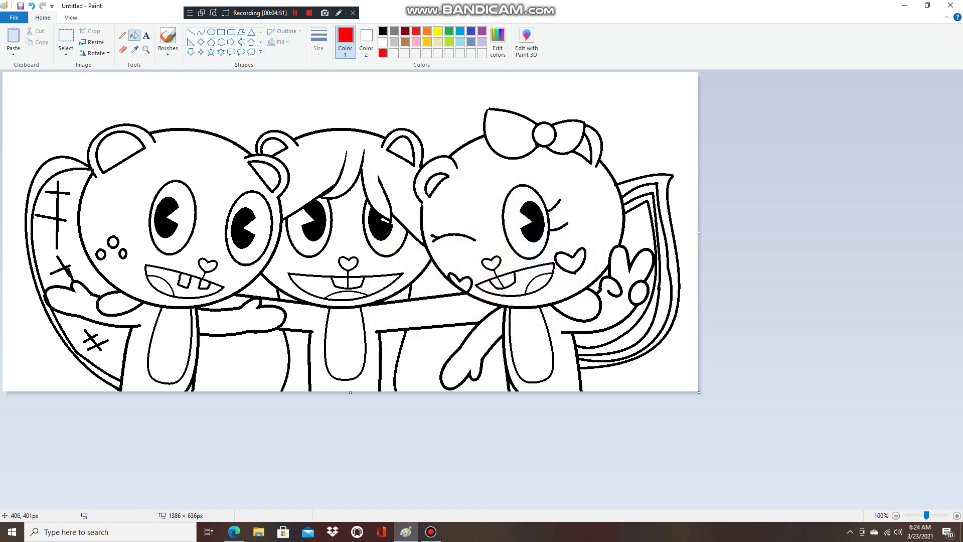
{"action": "left_click", "coordinate": [208, 264]}
{"action": "left_click", "coordinate": [347, 262]}
{"action": "left_click", "coordinate": [493, 259]}
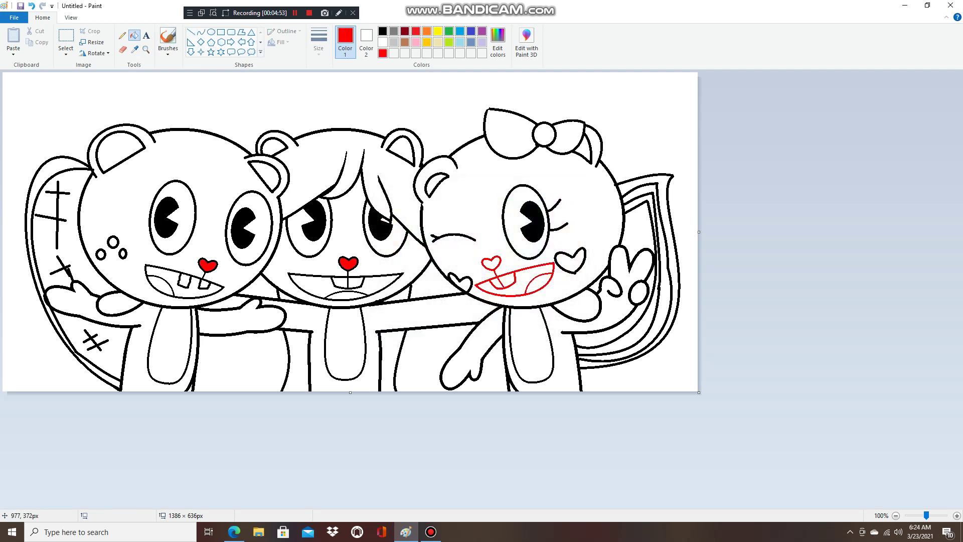
{"action": "left_click", "coordinate": [31, 6]}
{"action": "left_click", "coordinate": [491, 262]}
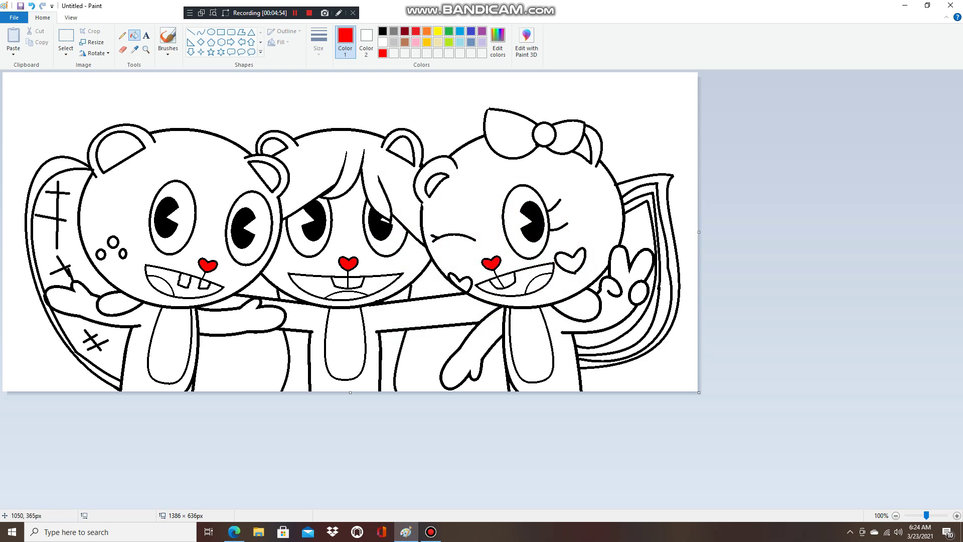
- Fill the winking character's larger cheek heart and its outline with red, and fill both bow loops and the knot red inside black outlines
{"action": "left_click", "coordinate": [571, 259]}
{"action": "left_click", "coordinate": [561, 254]}
{"action": "left_click", "coordinate": [516, 138]}
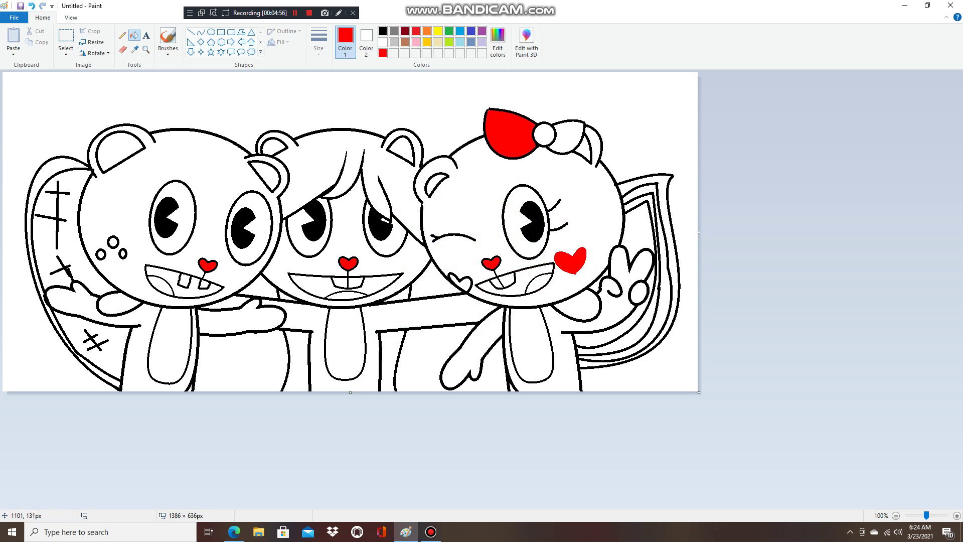
{"action": "left_click", "coordinate": [514, 158]}
{"action": "left_click", "coordinate": [31, 6]}
{"action": "left_click", "coordinate": [543, 134]}
{"action": "left_click", "coordinate": [567, 136]}
- Fill the winking character's tongue with red
{"action": "left_click", "coordinate": [146, 49]}
{"action": "left_click", "coordinate": [456, 282]}
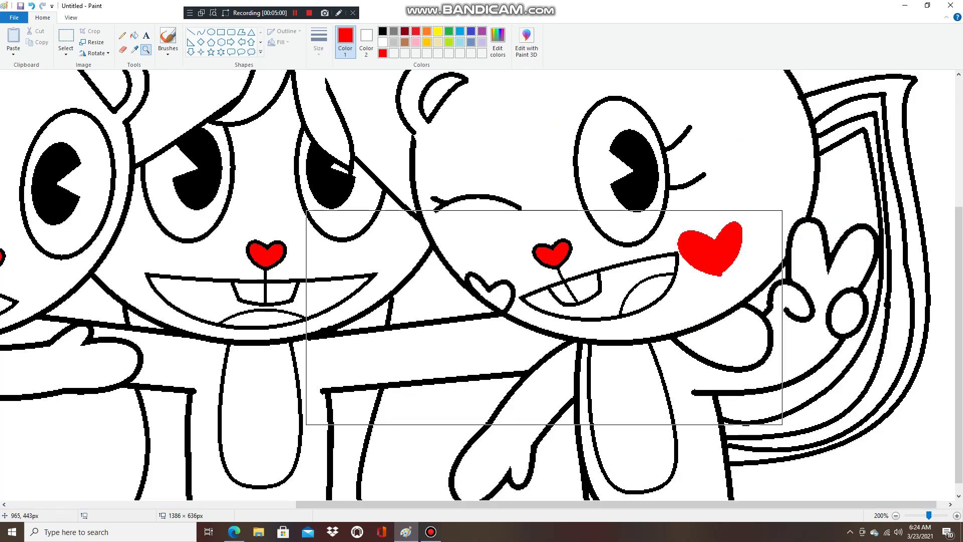
{"action": "left_click", "coordinate": [529, 285]}
{"action": "left_click", "coordinate": [134, 35]}
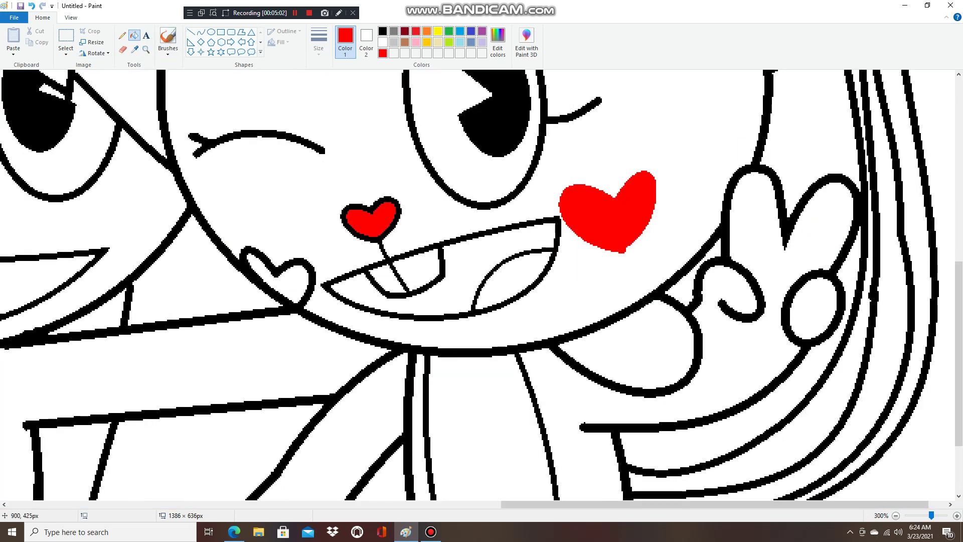
{"action": "left_click", "coordinate": [511, 280]}
- Separate the winking character's smaller cheek heart from the head line with a red stroke, and fill its outline and interior red
{"action": "left_click", "coordinate": [122, 35]}
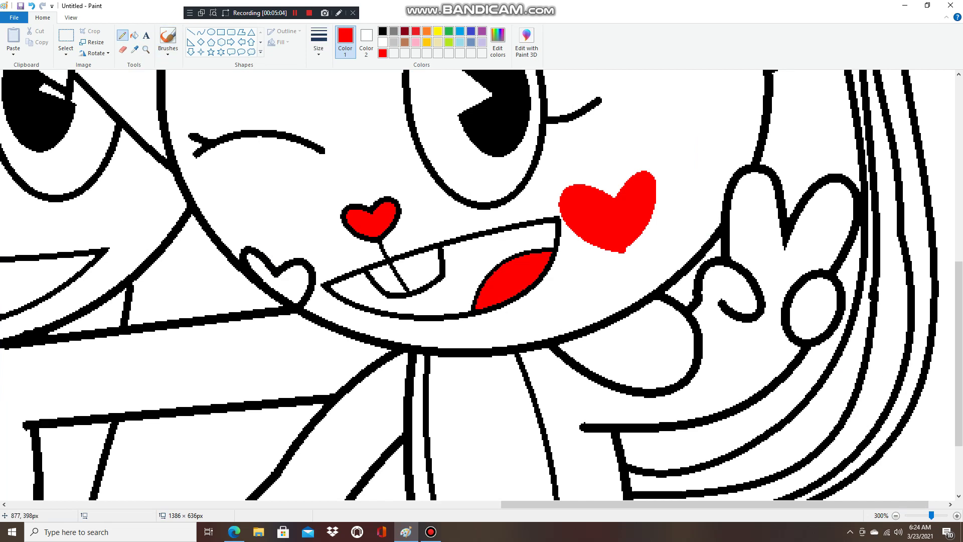
{"action": "left_click_drag", "start_coordinate": [236, 255], "coordinate": [255, 275]}
{"action": "left_click", "coordinate": [134, 35]}
{"action": "left_click", "coordinate": [309, 273]}
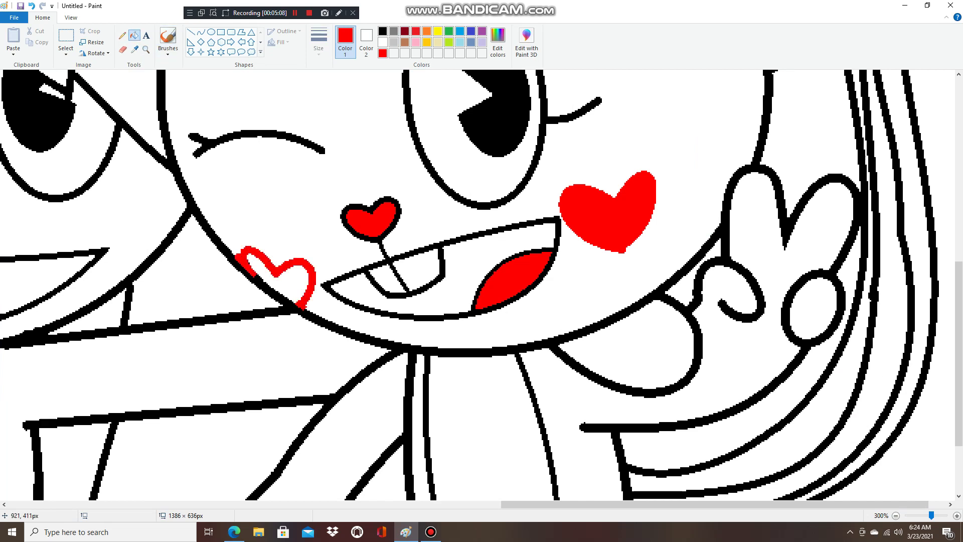
{"action": "left_click", "coordinate": [288, 279]}
- Fill the tongues of the middle and gap-toothed characters with red
{"action": "left_click_drag", "start_coordinate": [715, 504], "coordinate": [319, 504]}
{"action": "left_click", "coordinate": [332, 316]}
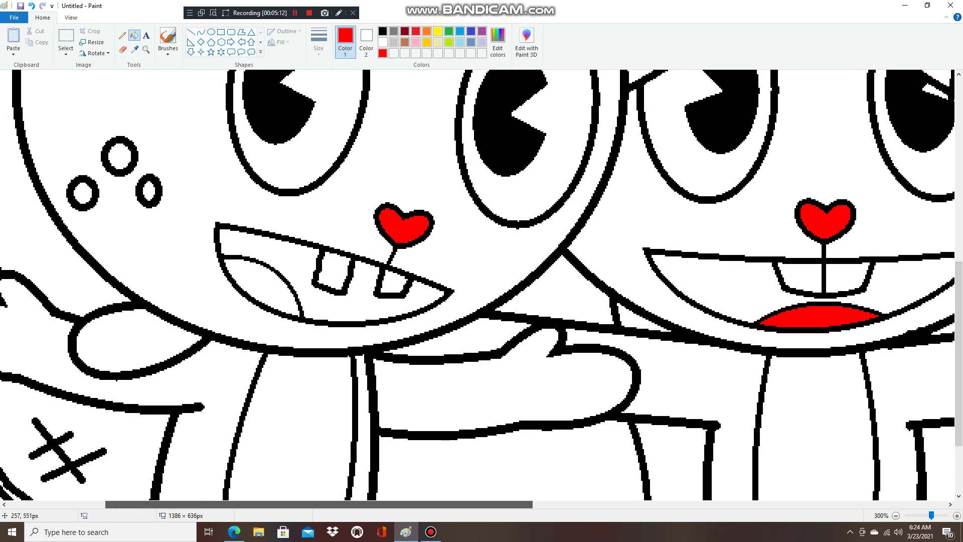
{"action": "left_click", "coordinate": [258, 284]}
- Fill the mouth interiors of all three characters with dark red, leaving the teeth white and the tongues red
{"action": "left_click", "coordinate": [405, 31]}
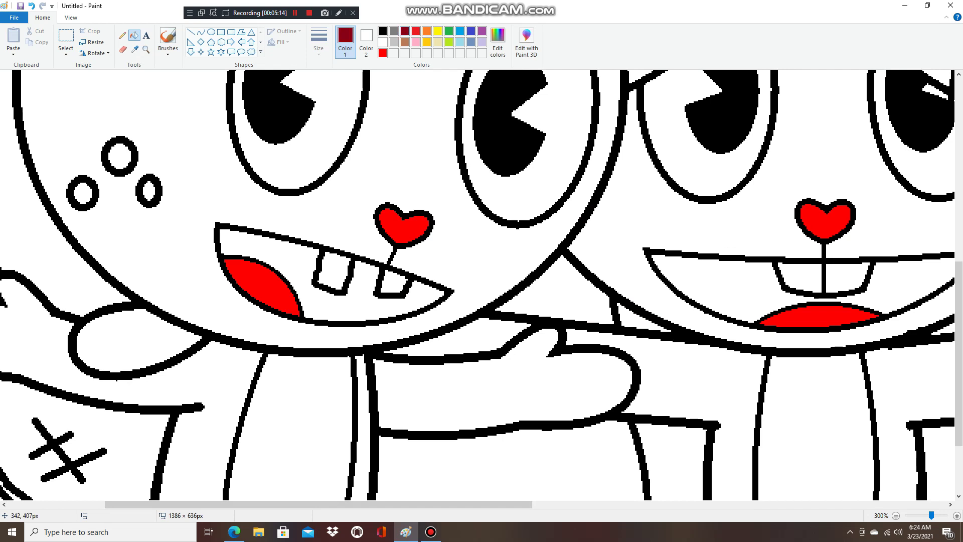
{"action": "left_click", "coordinate": [281, 246]}
{"action": "left_click", "coordinate": [702, 276]}
{"action": "left_click", "coordinate": [70, 17]}
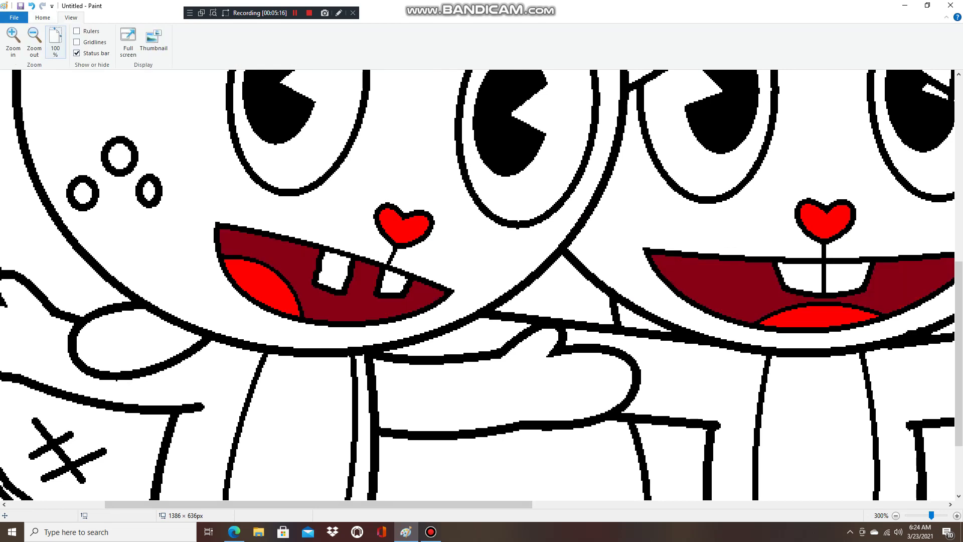
{"action": "left_click", "coordinate": [60, 38]}
{"action": "left_click", "coordinate": [36, 38]}
{"action": "left_click", "coordinate": [43, 17]}
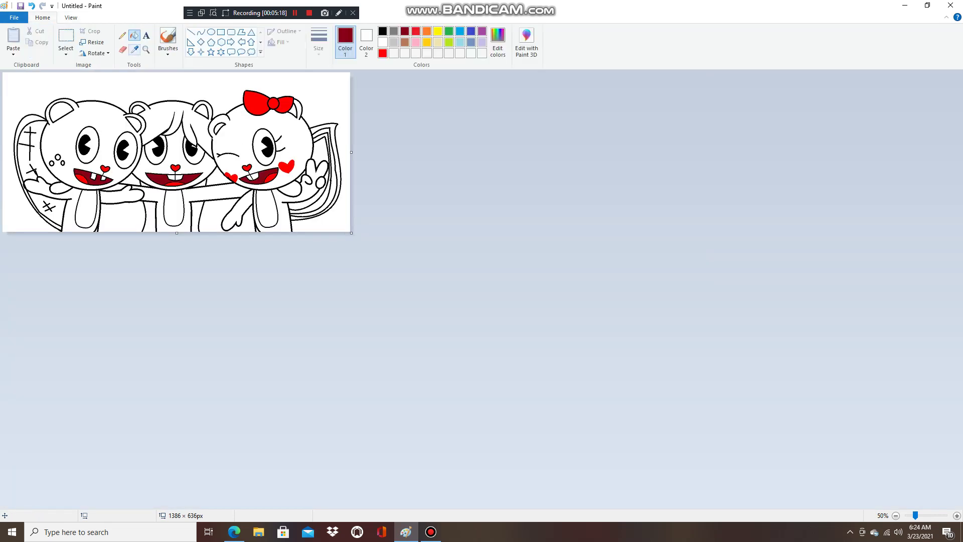
{"action": "left_click", "coordinate": [146, 50]}
{"action": "left_click", "coordinate": [176, 151]}
{"action": "left_click", "coordinate": [13, 52]}
{"action": "left_click", "coordinate": [34, 76]}
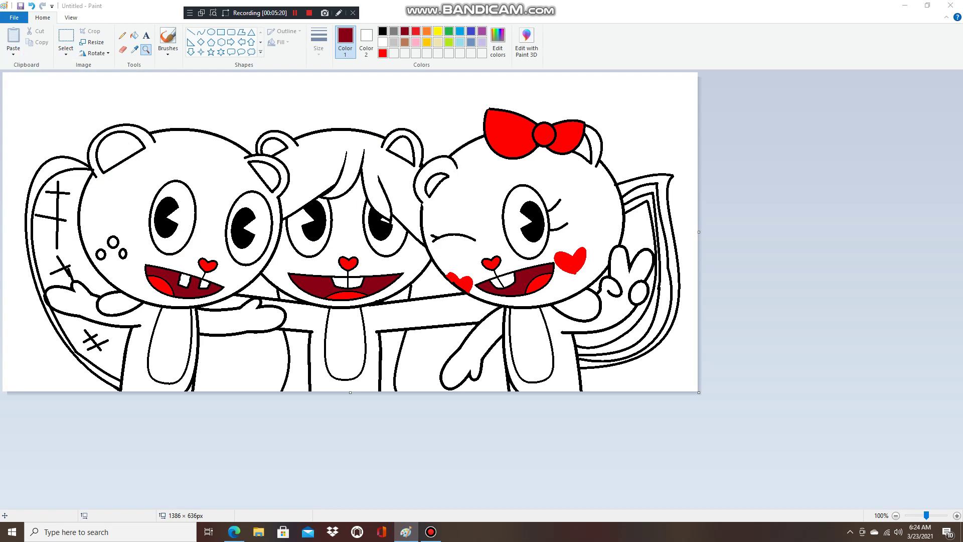
{"action": "left_click", "coordinate": [361, 235]}
{"action": "left_click", "coordinate": [357, 247]}
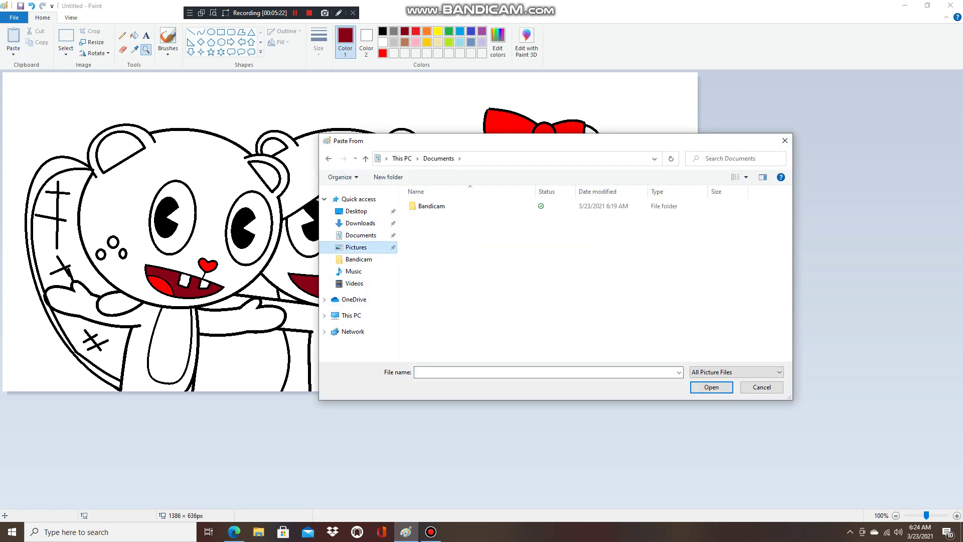
{"action": "left_click", "coordinate": [763, 215]}
{"action": "key", "text": "Return"}
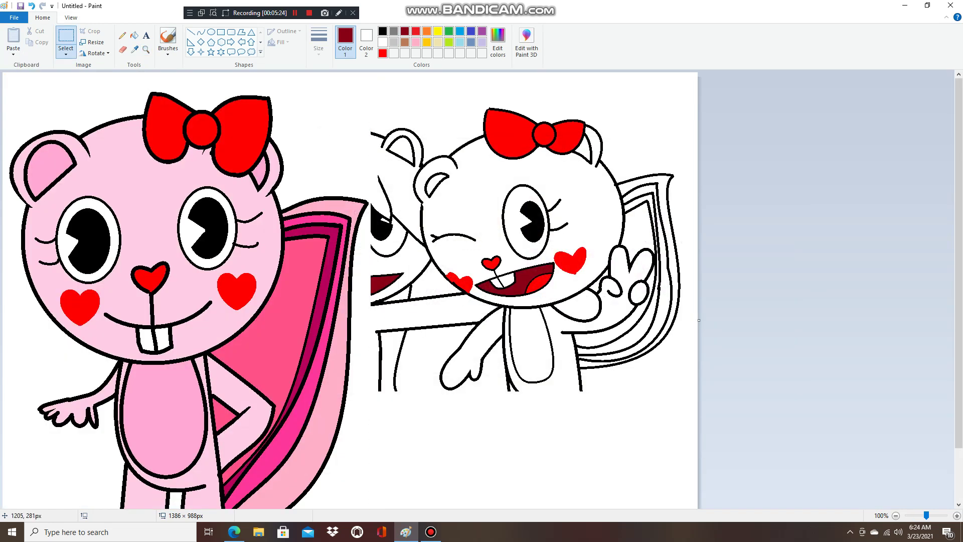
{"action": "key", "text": "ctrl+z"}
- Paste the Eva picture from file, shrink it to about 98 × 189 px and place it in the canvas's upper-right corner
{"action": "left_click", "coordinate": [13, 54]}
{"action": "left_click", "coordinate": [35, 77]}
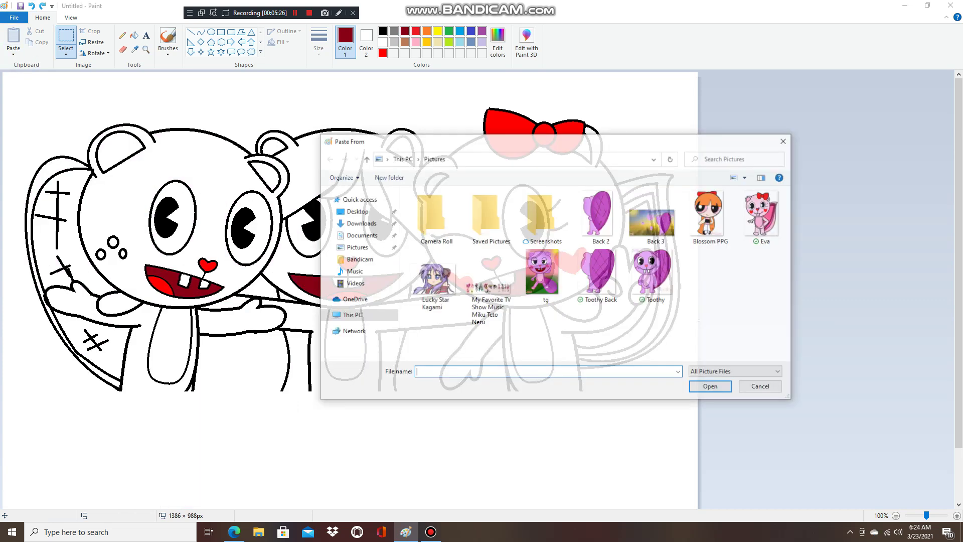
{"action": "double_click", "coordinate": [762, 216]}
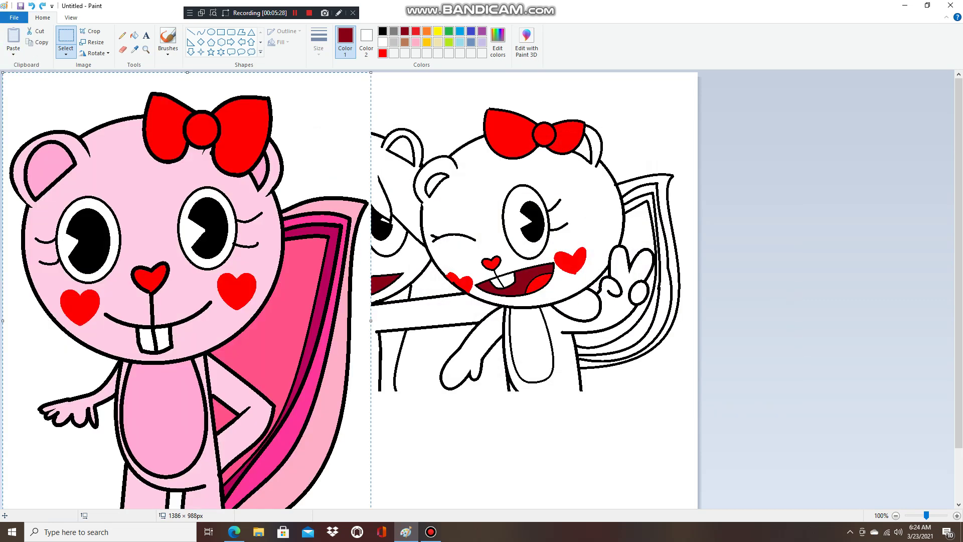
{"action": "mouse_move", "coordinate": [371, 73]}
{"action": "left_mouse_down"}
{"action": "mouse_move", "coordinate": [356, 113]}
{"action": "mouse_move", "coordinate": [99, 397]}
{"action": "mouse_move", "coordinate": [53, 473]}
{"action": "mouse_move", "coordinate": [690, 98]}
{"action": "mouse_move", "coordinate": [673, 98]}
{"action": "mouse_move", "coordinate": [654, 133]}
{"action": "left_mouse_up"}
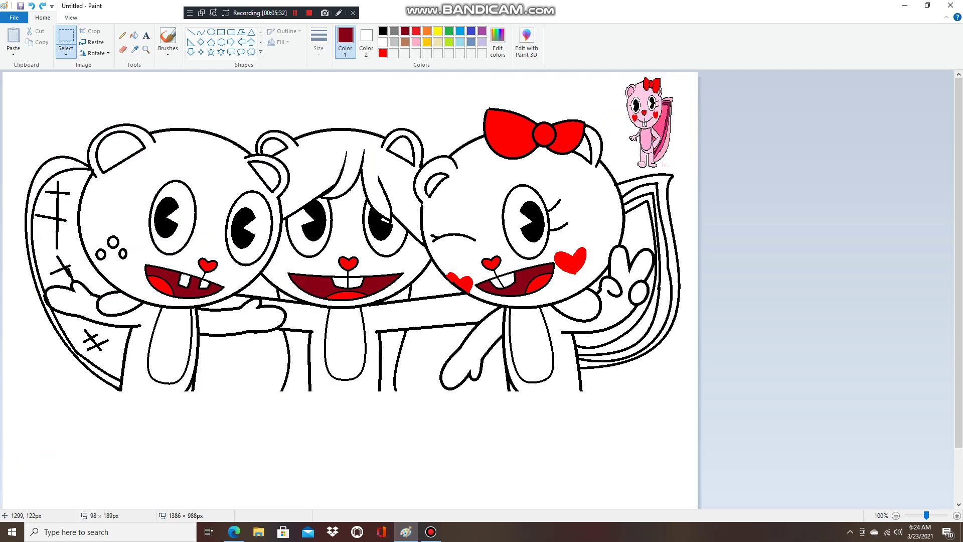
- Shorten the canvas to 630 px high, cropping the empty white area below the characters
{"action": "left_click", "coordinate": [71, 17]}
{"action": "left_click", "coordinate": [56, 40]}
{"action": "left_click", "coordinate": [42, 17]}
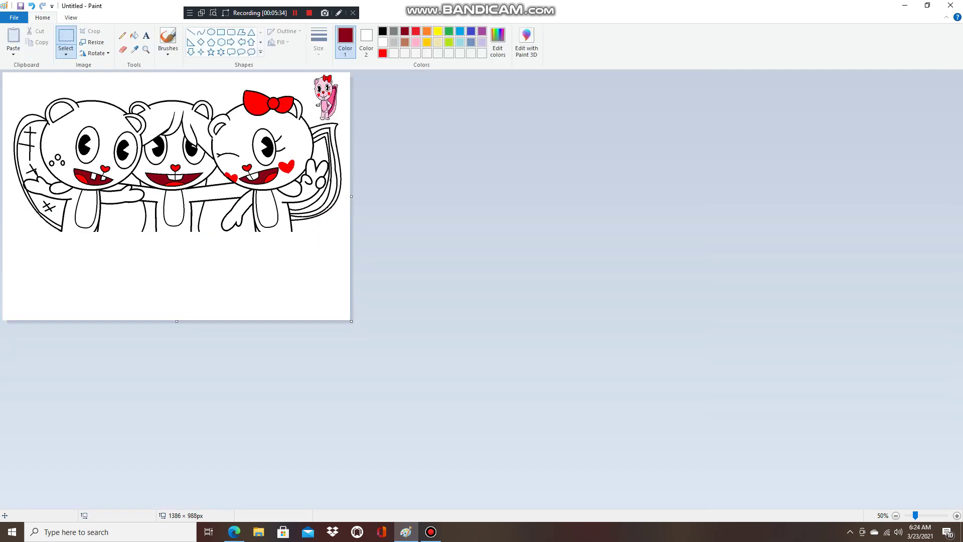
{"action": "left_click_drag", "start_coordinate": [177, 321], "coordinate": [176, 231]}
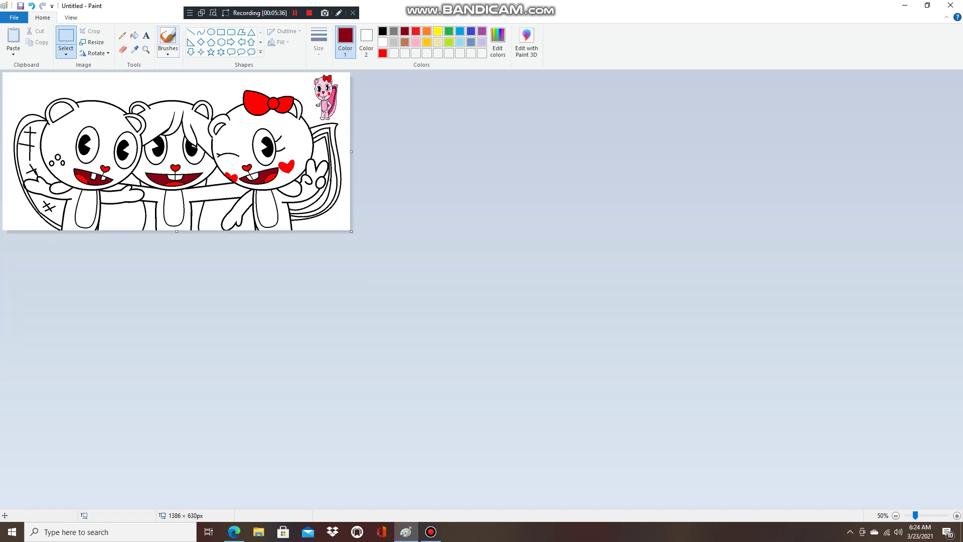
- Paste the Toothy picture from file, shrink it to a thumbnail and place it in the canvas's upper-left corner
{"action": "left_click", "coordinate": [146, 50]}
{"action": "left_click", "coordinate": [176, 150]}
{"action": "left_click", "coordinate": [13, 53]}
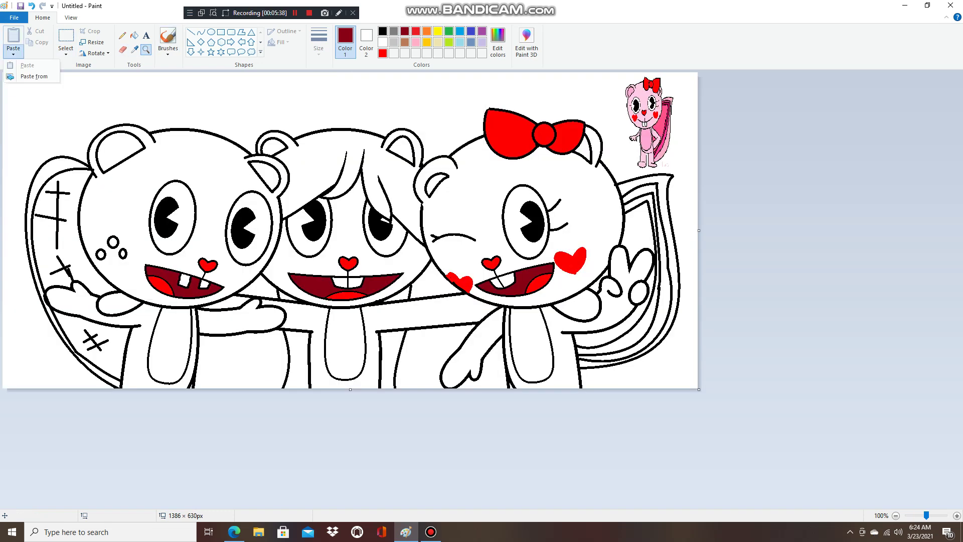
{"action": "left_click", "coordinate": [34, 76]}
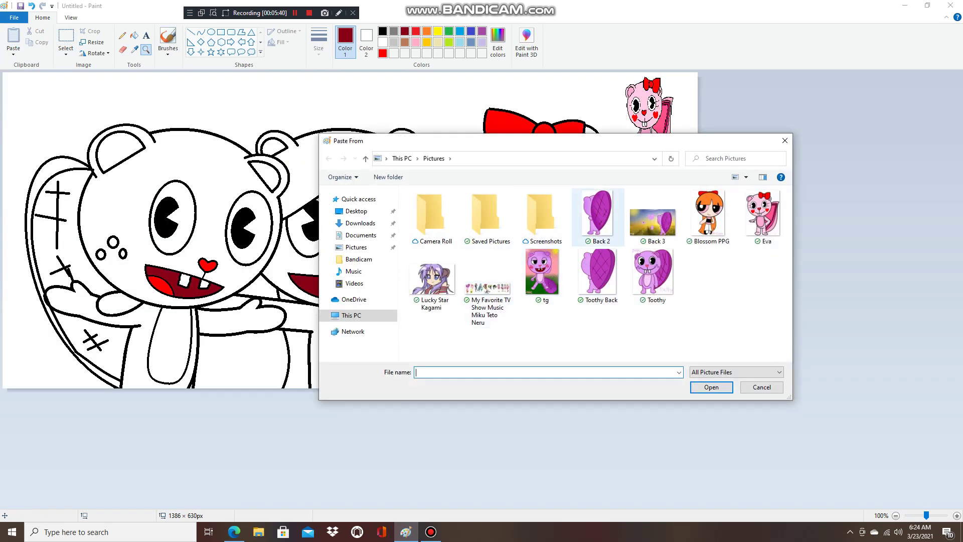
{"action": "double_click", "coordinate": [653, 273]}
{"action": "mouse_move", "coordinate": [389, 509]}
{"action": "left_mouse_down"}
{"action": "mouse_move", "coordinate": [386, 416]}
{"action": "mouse_move", "coordinate": [68, 110]}
{"action": "mouse_move", "coordinate": [76, 168]}
{"action": "mouse_move", "coordinate": [56, 124]}
{"action": "mouse_move", "coordinate": [61, 131]}
{"action": "left_mouse_up"}
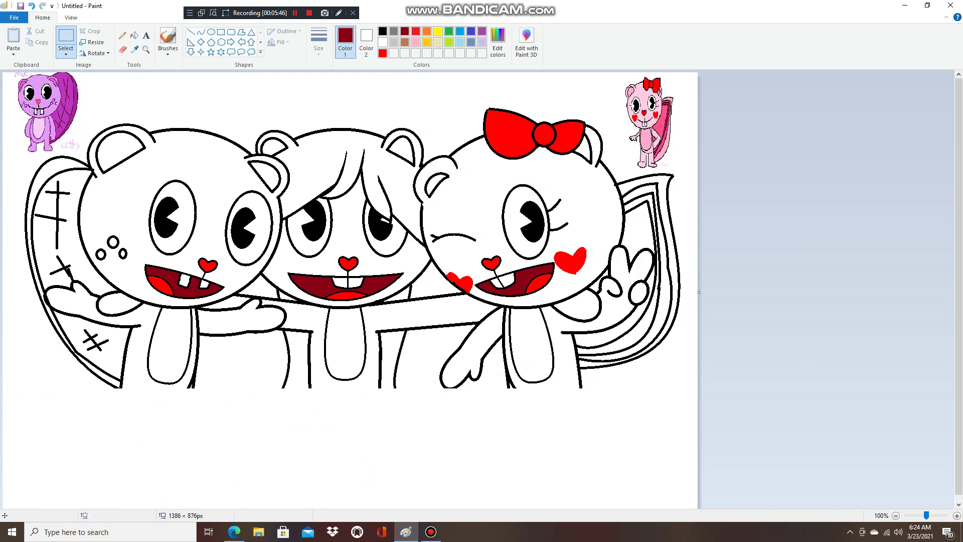
- Shorten the canvas to 624 px high, trimming the blank area under the characters
{"action": "left_click", "coordinate": [71, 18]}
{"action": "left_click", "coordinate": [34, 40]}
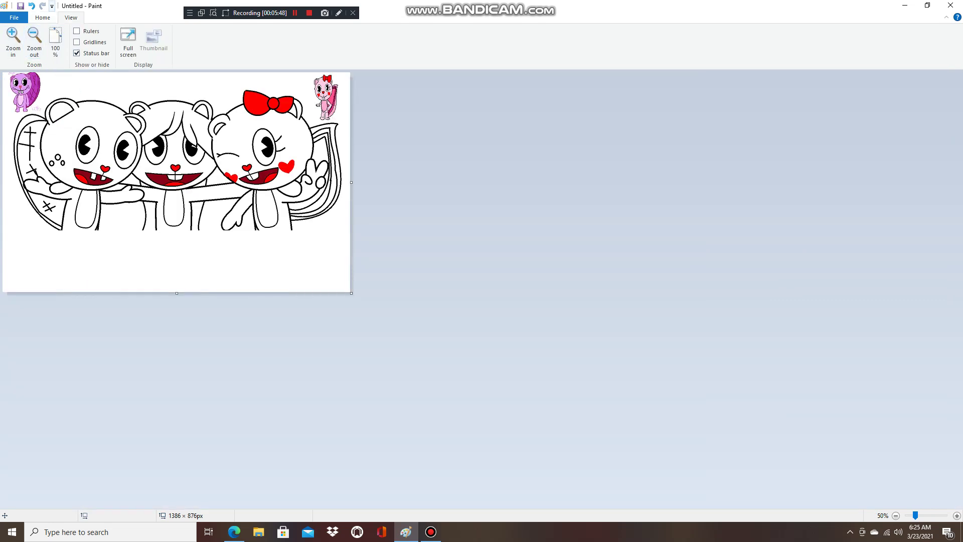
{"action": "left_click", "coordinate": [52, 6]}
{"action": "left_click", "coordinate": [43, 18]}
{"action": "left_click", "coordinate": [42, 18]}
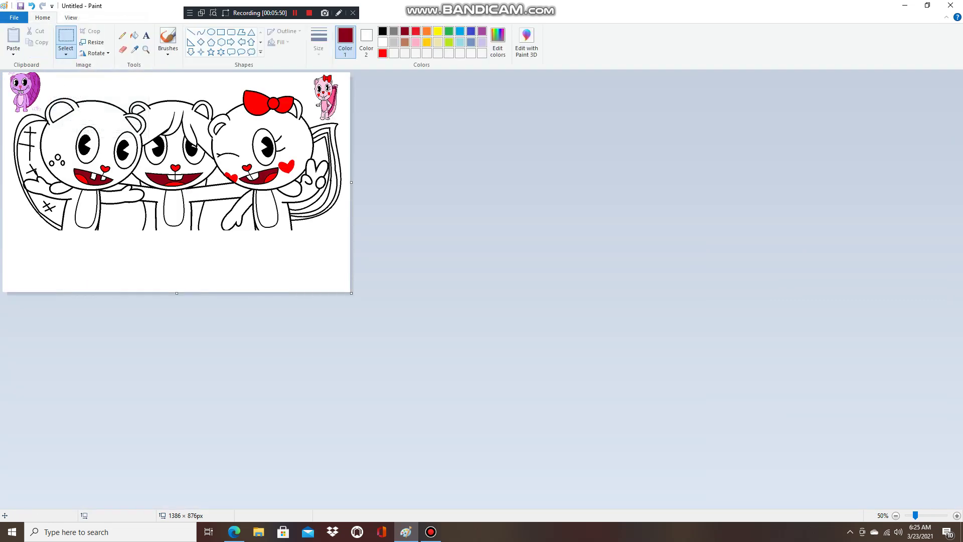
{"action": "left_click_drag", "start_coordinate": [177, 293], "coordinate": [177, 229]}
- Sample the light purple from the Toothy reference and fill the gap-toothed character's head, outer ears, arms and body with it
{"action": "left_click", "coordinate": [146, 49]}
{"action": "left_click", "coordinate": [17, 116]}
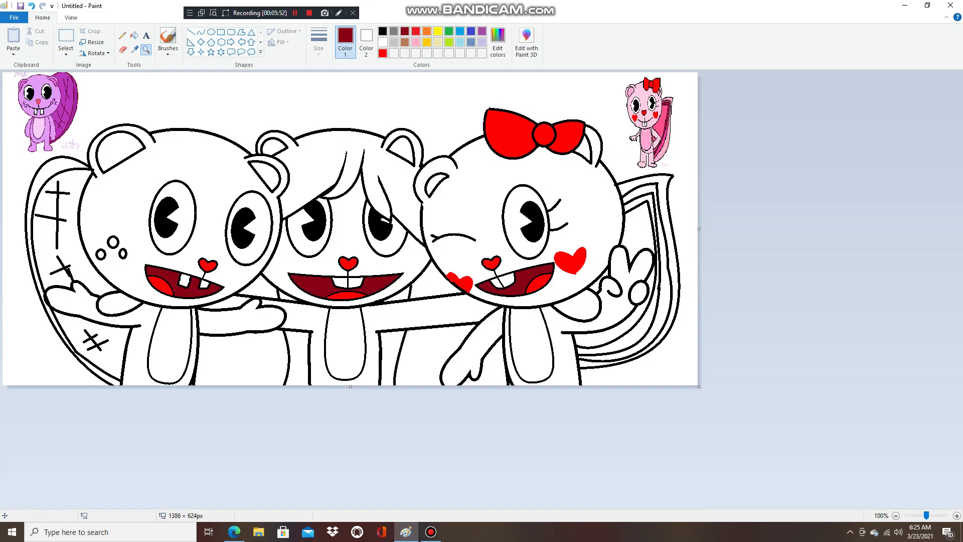
{"action": "left_click", "coordinate": [33, 158]}
{"action": "left_click", "coordinate": [74, 86]}
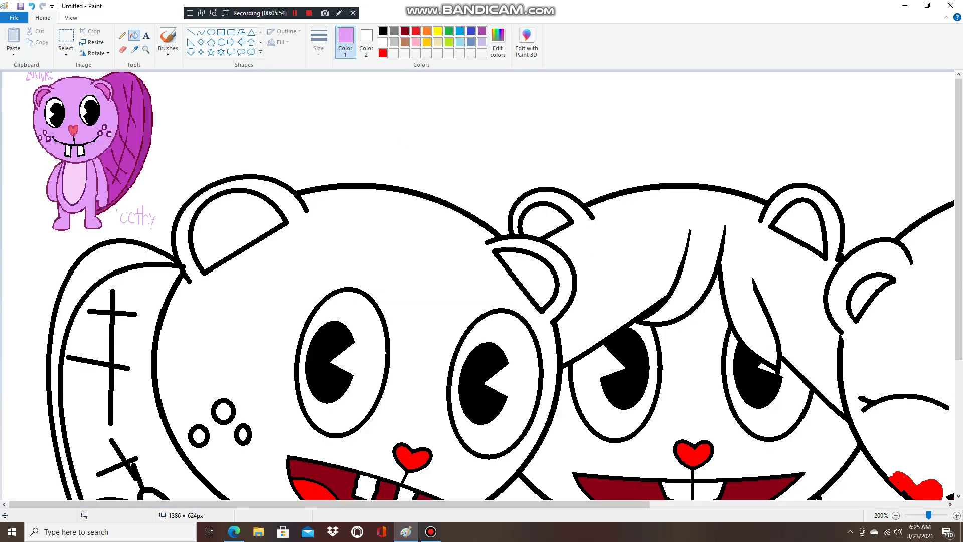
{"action": "left_click", "coordinate": [416, 251]}
{"action": "scroll", "coordinate": [416, 251], "scroll_direction": "down", "scroll_amount": 4}
{"action": "left_click", "coordinate": [301, 411]}
{"action": "left_click", "coordinate": [452, 368]}
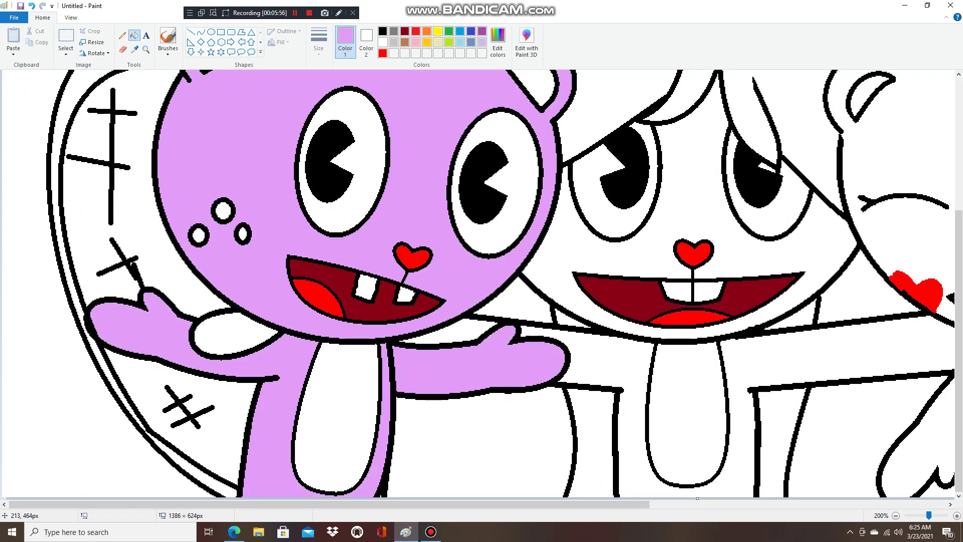
- Sample the darker purple from the Toothy reference's tail and fill the inner crosshatched area of the gap-toothed character's tail
{"action": "scroll", "coordinate": [452, 301], "scroll_direction": "up", "scroll_amount": 4}
{"action": "left_click", "coordinate": [134, 49]}
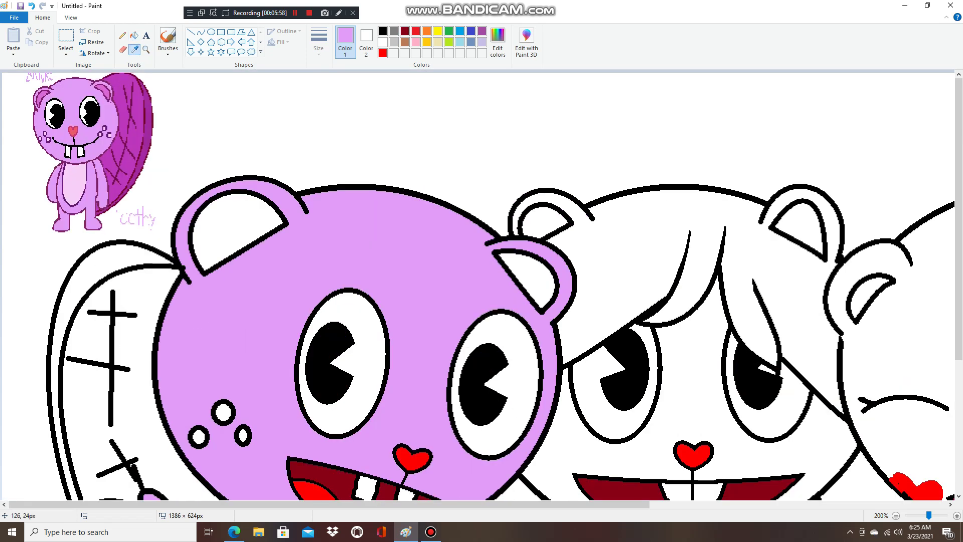
{"action": "left_click", "coordinate": [121, 93]}
{"action": "left_click", "coordinate": [95, 391]}
{"action": "scroll", "coordinate": [95, 391], "scroll_direction": "down", "scroll_amount": 4}
{"action": "left_click", "coordinate": [221, 436]}
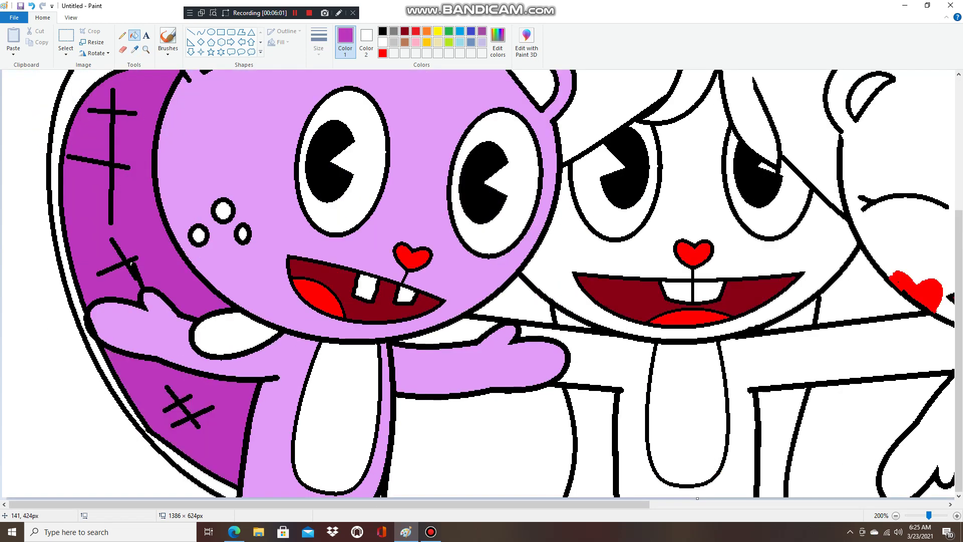
{"action": "left_click", "coordinate": [131, 264]}
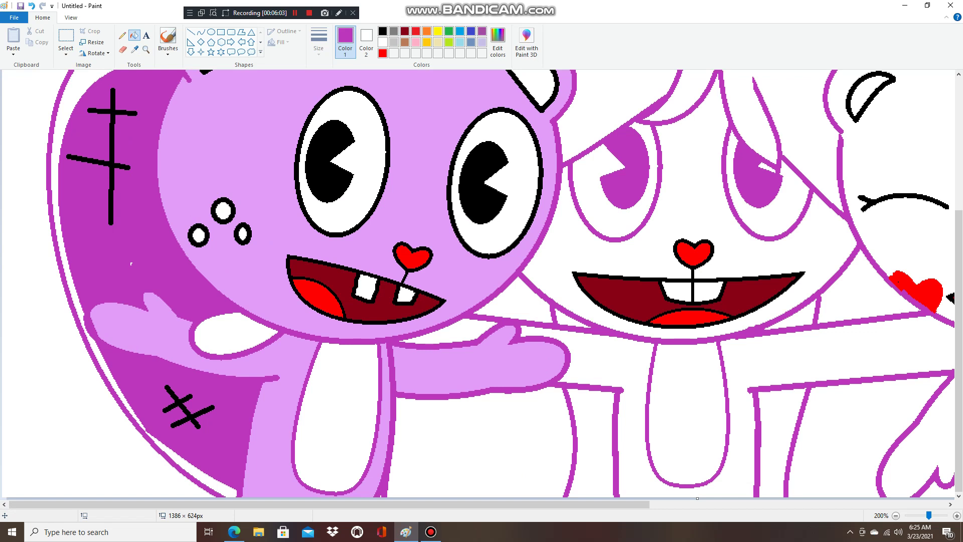
{"action": "left_click", "coordinate": [31, 6]}
{"action": "left_click", "coordinate": [122, 35]}
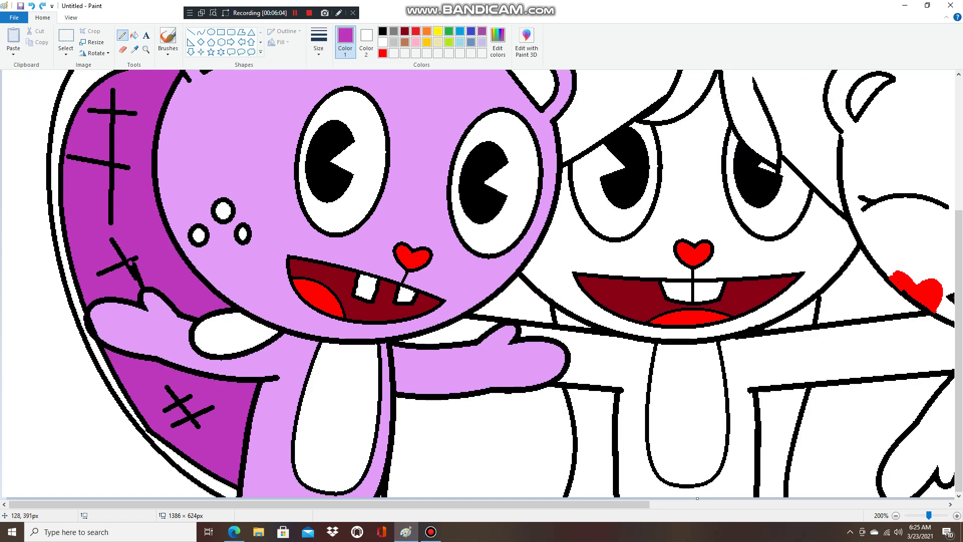
- Sample the dark purple from the edge of Toothy's tail and fill the upper outer rim of the gap-toothed character's tail
{"action": "scroll", "coordinate": [137, 258], "scroll_direction": "up", "scroll_amount": 4}
{"action": "left_click", "coordinate": [135, 48]}
{"action": "left_click", "coordinate": [144, 97]}
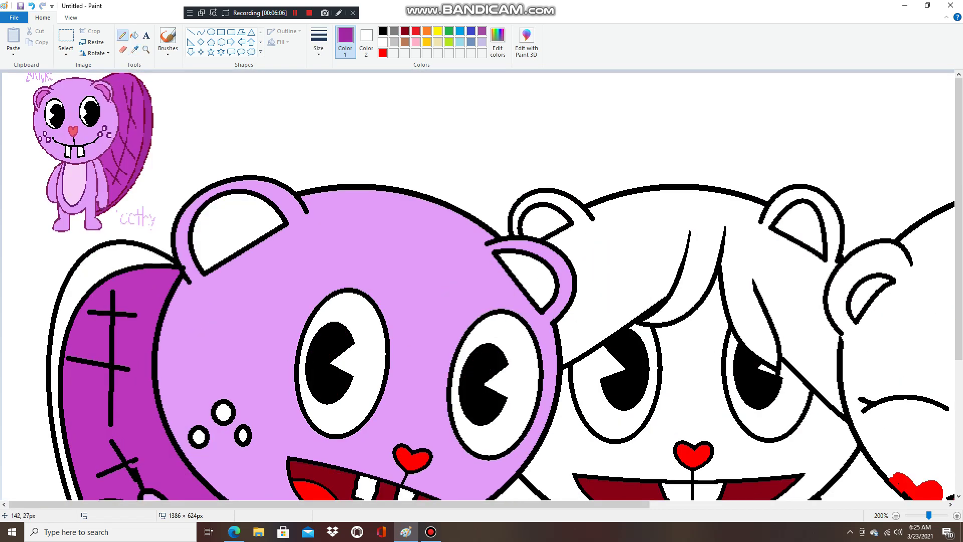
{"action": "left_click", "coordinate": [134, 35]}
{"action": "left_click", "coordinate": [106, 261]}
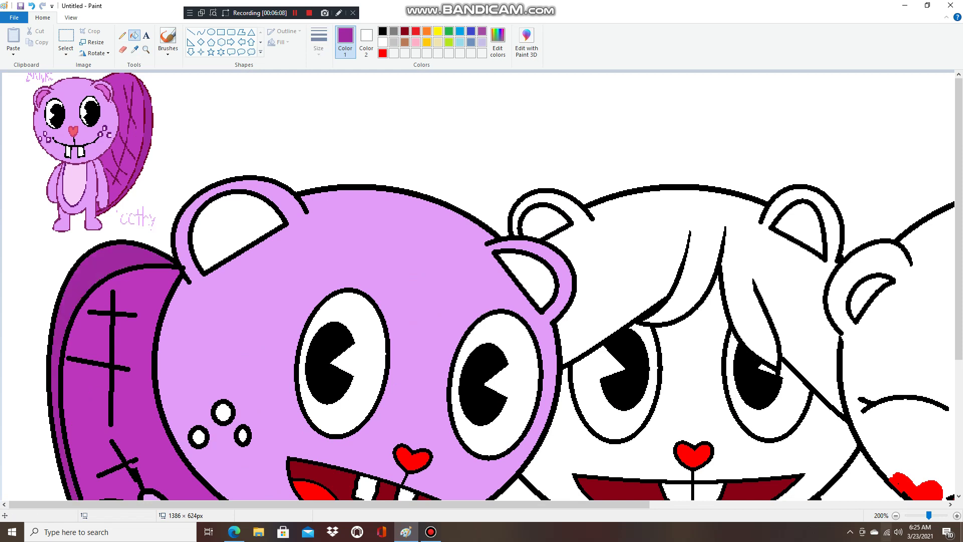
- Sample the pinkish purple from the top of Toothy's ear and fill both inner ears of the gap-toothed character
{"action": "left_click", "coordinate": [134, 49]}
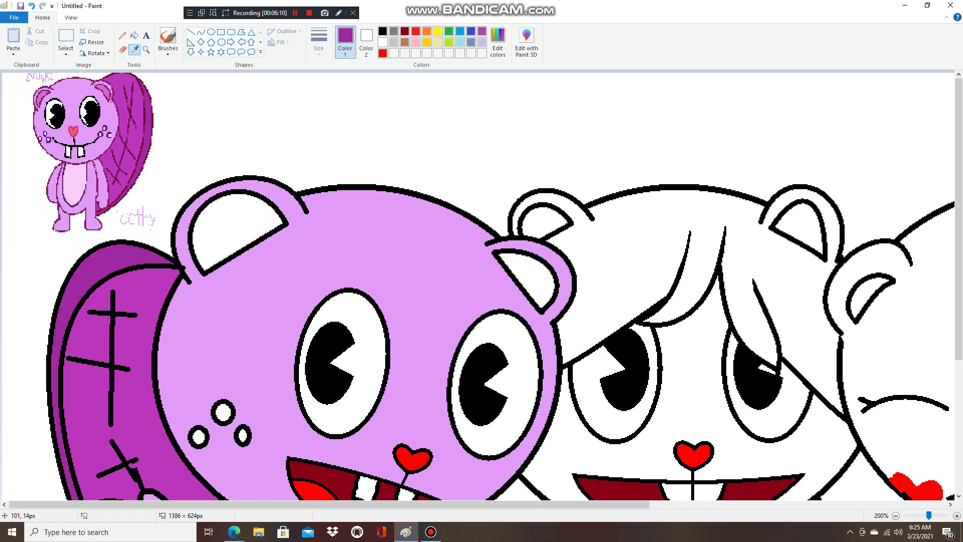
{"action": "left_click", "coordinate": [104, 87]}
{"action": "left_click", "coordinate": [238, 229]}
{"action": "left_click", "coordinate": [518, 272]}
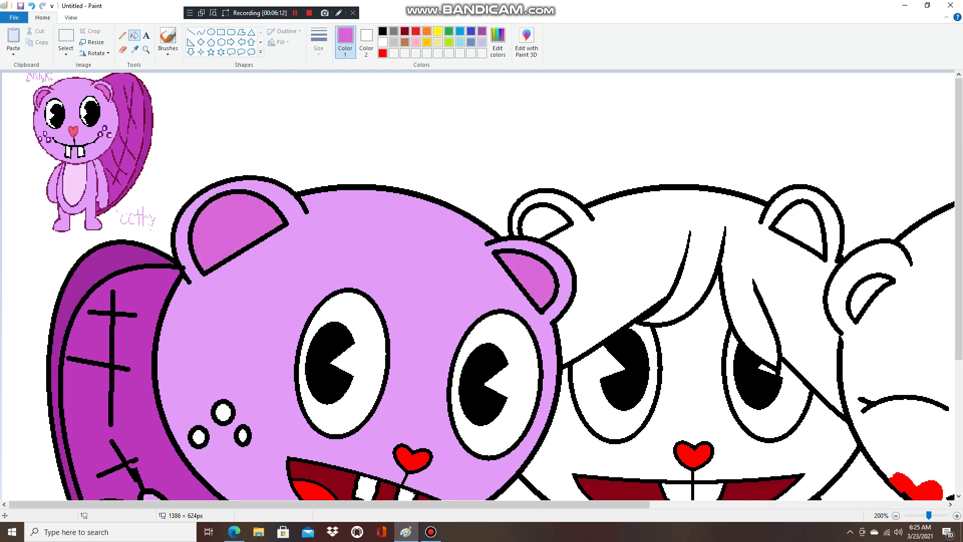
- Sample the deep purple outline colour from Toothy's tail and recolour the outlines of the gap-toothed character's three freckles with it
{"action": "left_click", "coordinate": [134, 49]}
{"action": "scroll", "coordinate": [100, 135], "scroll_direction": "down", "scroll_amount": 5}
{"action": "scroll", "coordinate": [125, 134], "scroll_direction": "up", "scroll_amount": 5}
{"action": "left_click", "coordinate": [148, 133]}
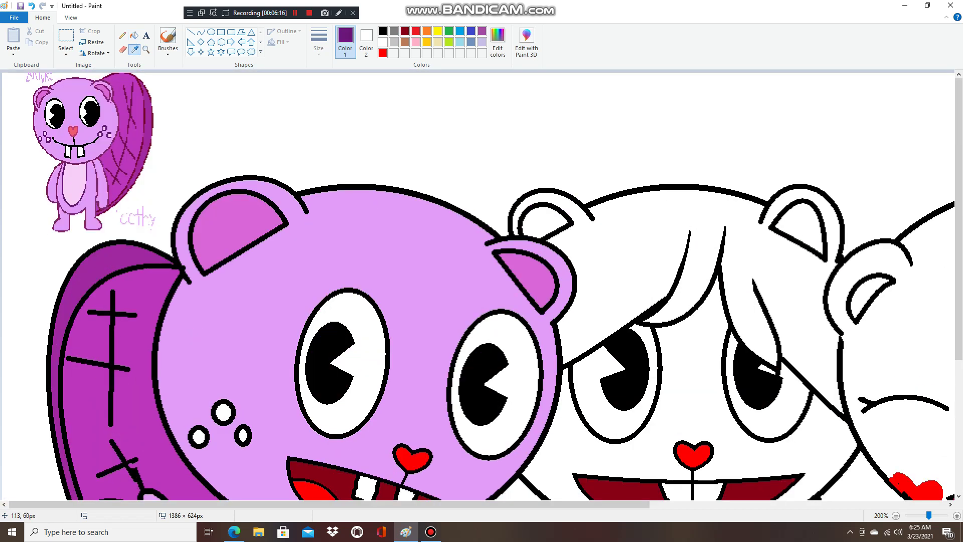
{"action": "scroll", "coordinate": [162, 221], "scroll_direction": "down", "scroll_amount": 4}
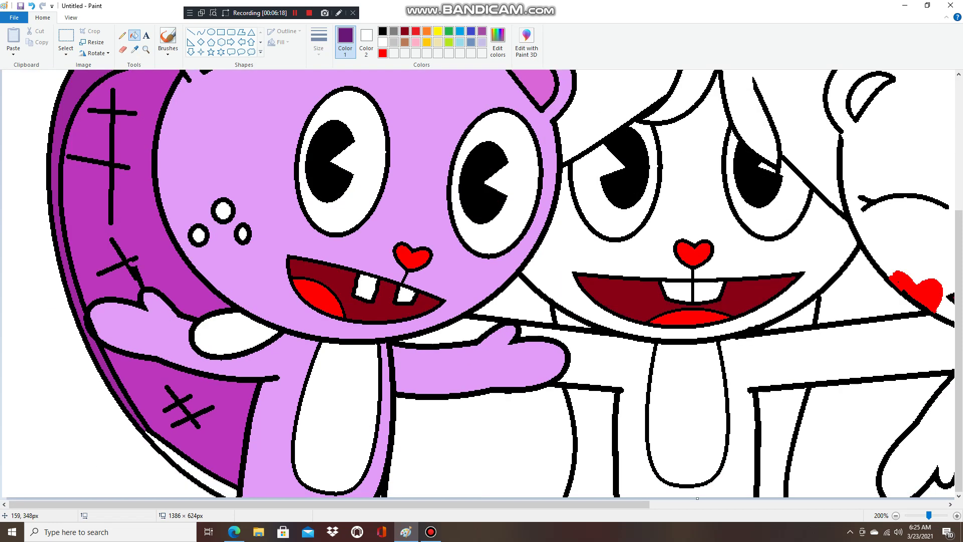
{"action": "left_click", "coordinate": [213, 211]}
{"action": "left_click", "coordinate": [190, 235]}
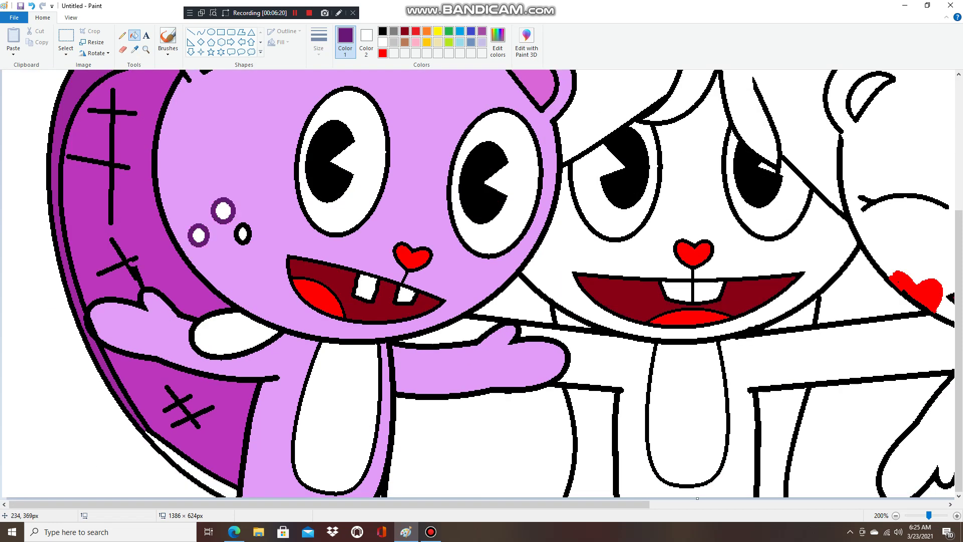
{"action": "left_click", "coordinate": [236, 234]}
- Sample the dark purple of the gap-toothed character's tail rim and fill the rim's remaining white lower section
{"action": "left_click", "coordinate": [135, 48]}
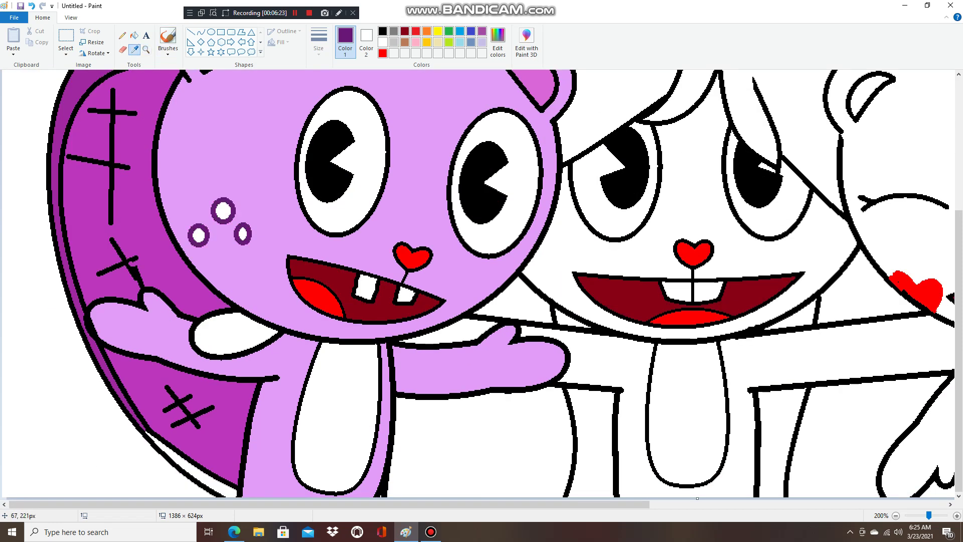
{"action": "left_click", "coordinate": [69, 236]}
- Sample the pale pink from Toothy's belly and fill the gap-toothed character's belly patch and the insides of the three freckles
{"action": "scroll", "coordinate": [191, 461], "scroll_direction": "up", "scroll_amount": 2}
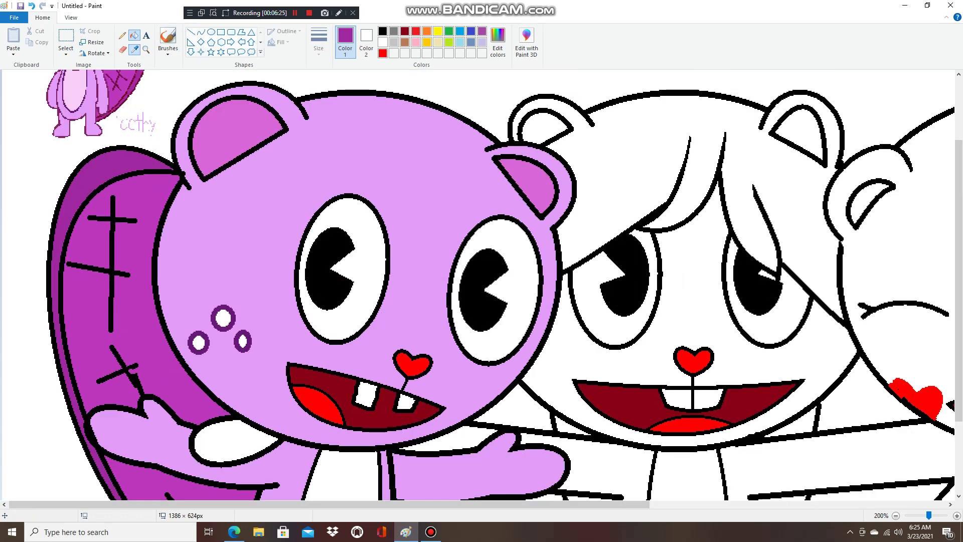
{"action": "scroll", "coordinate": [111, 200], "scroll_direction": "up", "scroll_amount": 2}
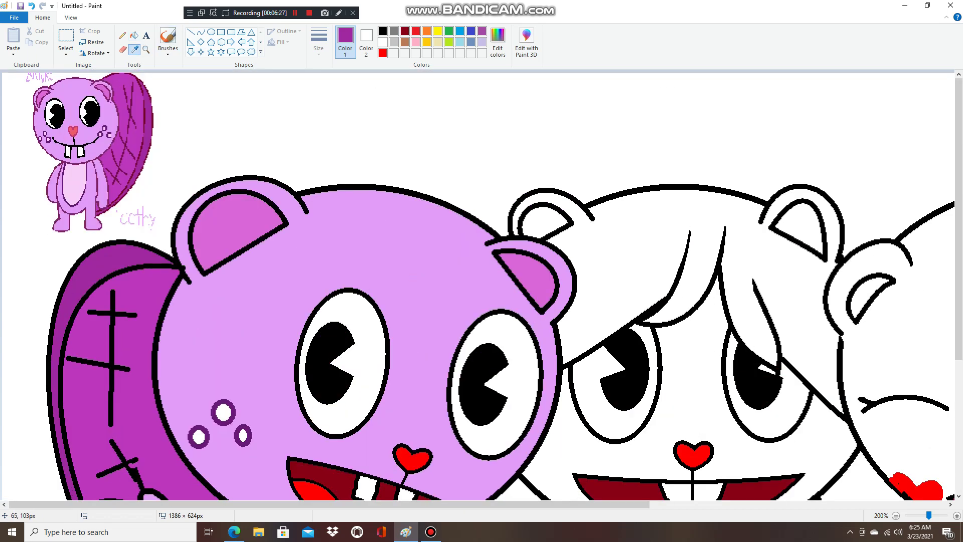
{"action": "left_click", "coordinate": [78, 183]}
{"action": "scroll", "coordinate": [77, 184], "scroll_direction": "down", "scroll_amount": 4}
{"action": "left_click", "coordinate": [334, 419]}
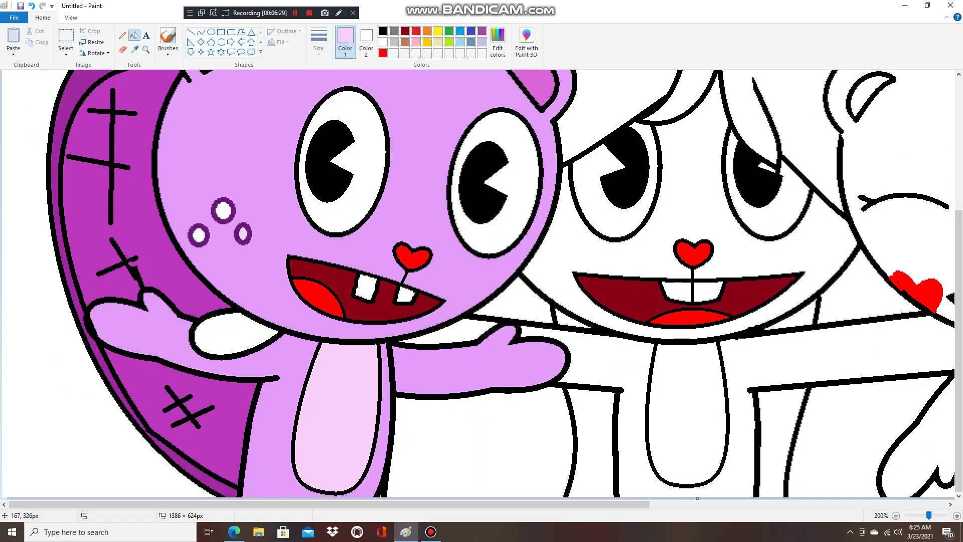
{"action": "left_click", "coordinate": [223, 211]}
{"action": "left_click", "coordinate": [198, 236]}
- Sample the pale pink from the Eva reference's head and fill the winking character's head, outer ears, both arms, hand and body
{"action": "scroll", "coordinate": [199, 235], "scroll_direction": "up", "scroll_amount": 2}
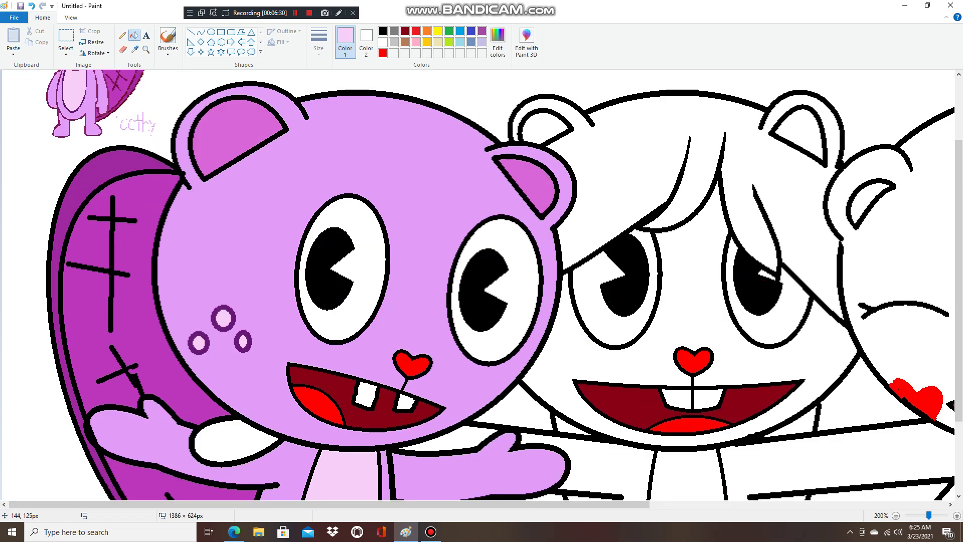
{"action": "left_click", "coordinate": [71, 17]}
{"action": "left_click", "coordinate": [14, 37]}
{"action": "left_click", "coordinate": [35, 37]}
{"action": "left_click", "coordinate": [35, 37]}
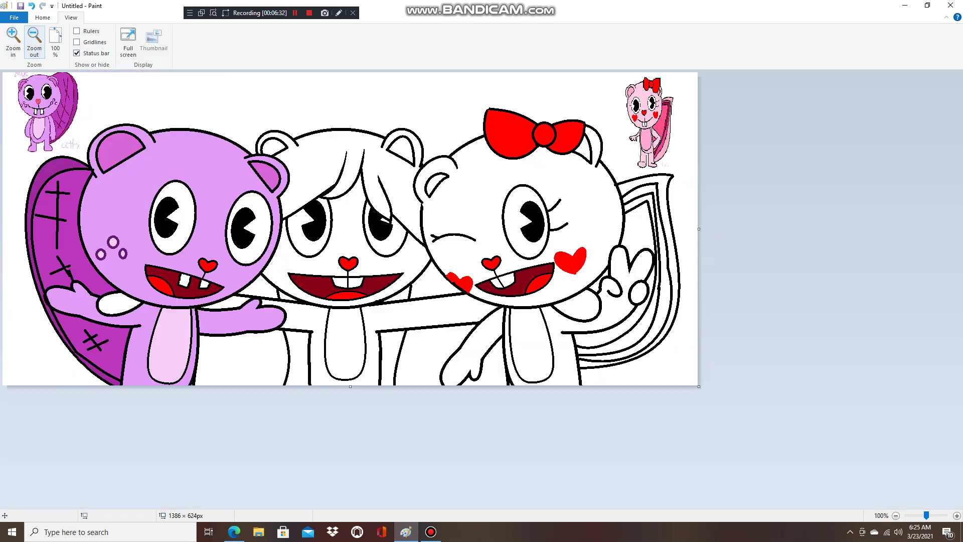
{"action": "left_click", "coordinate": [42, 17]}
{"action": "left_click", "coordinate": [134, 49]}
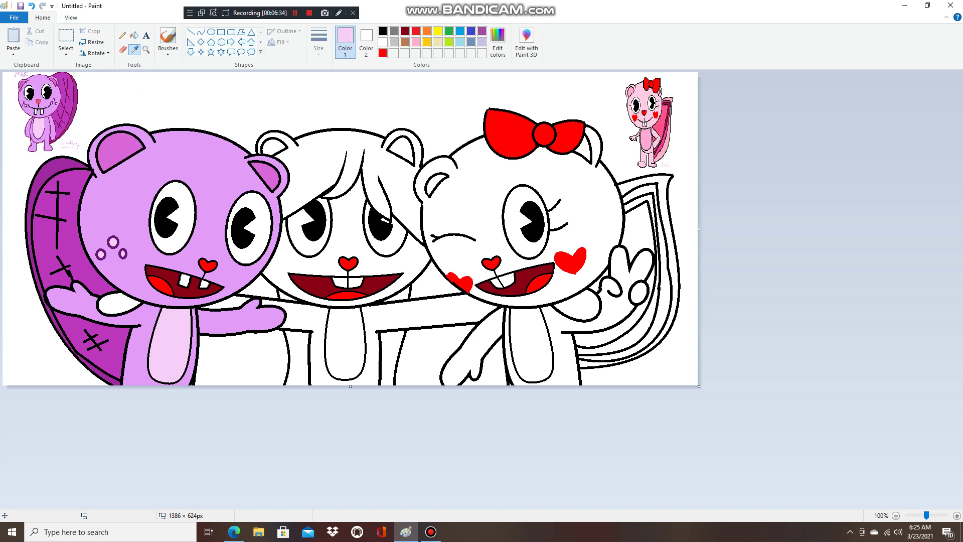
{"action": "left_click", "coordinate": [645, 95]}
{"action": "left_click", "coordinate": [578, 164]}
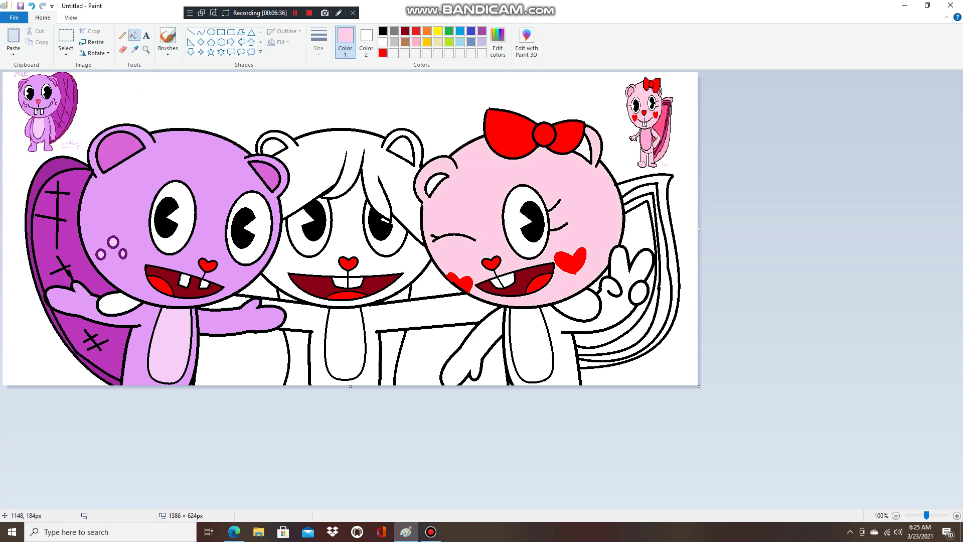
{"action": "left_click", "coordinate": [496, 348]}
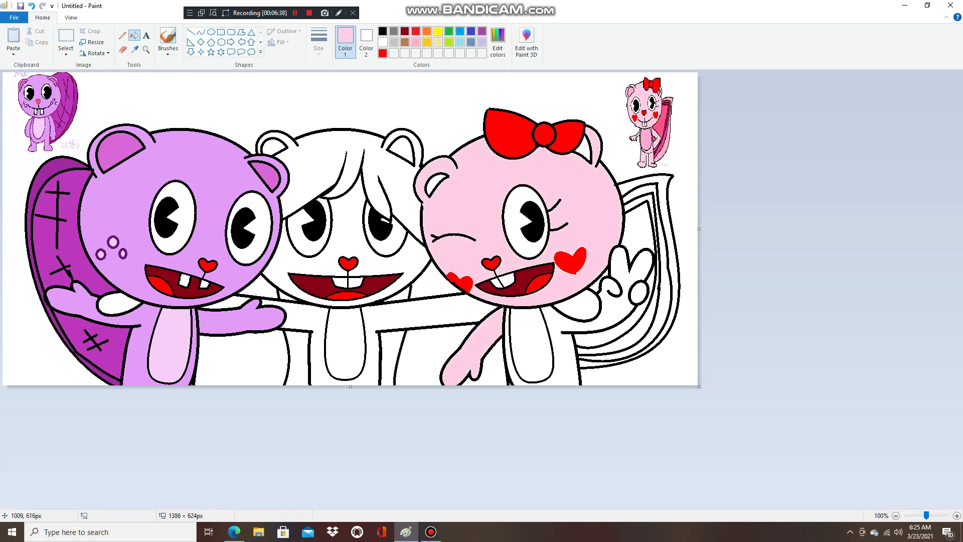
{"action": "left_click", "coordinate": [585, 317]}
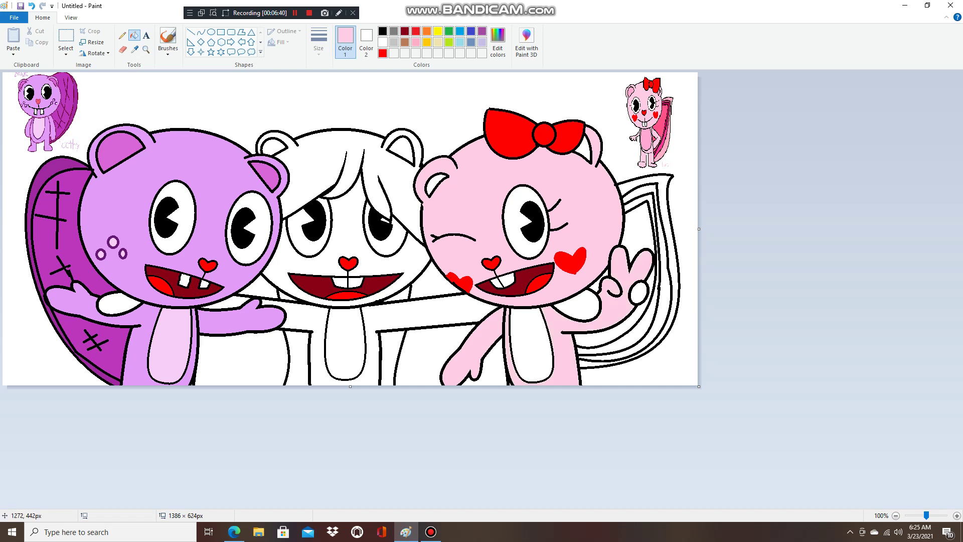
{"action": "left_click", "coordinate": [640, 293]}
- Sample the medium pink from Eva's belly and fill the winking character's belly patch and inner ears
{"action": "left_click", "coordinate": [134, 49]}
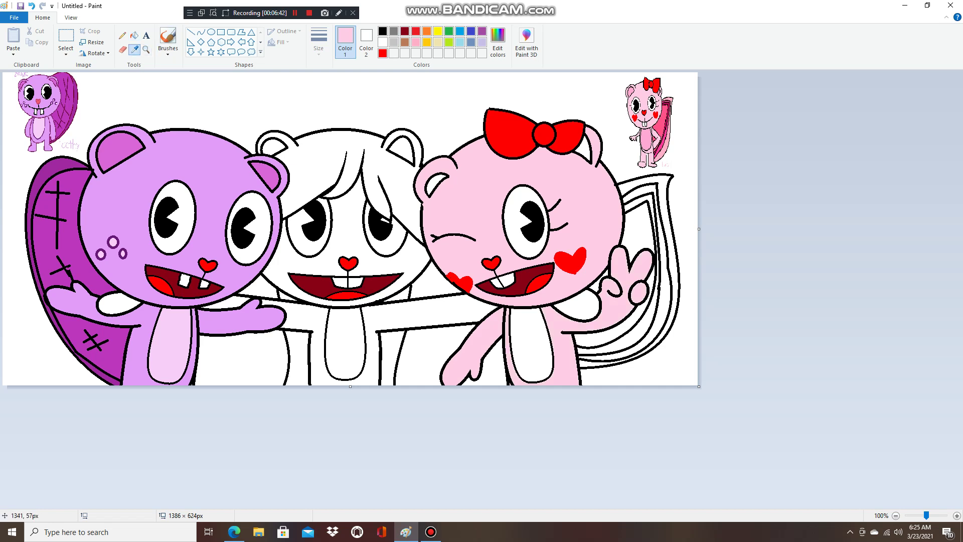
{"action": "left_click", "coordinate": [649, 136]}
{"action": "left_click", "coordinate": [531, 346]}
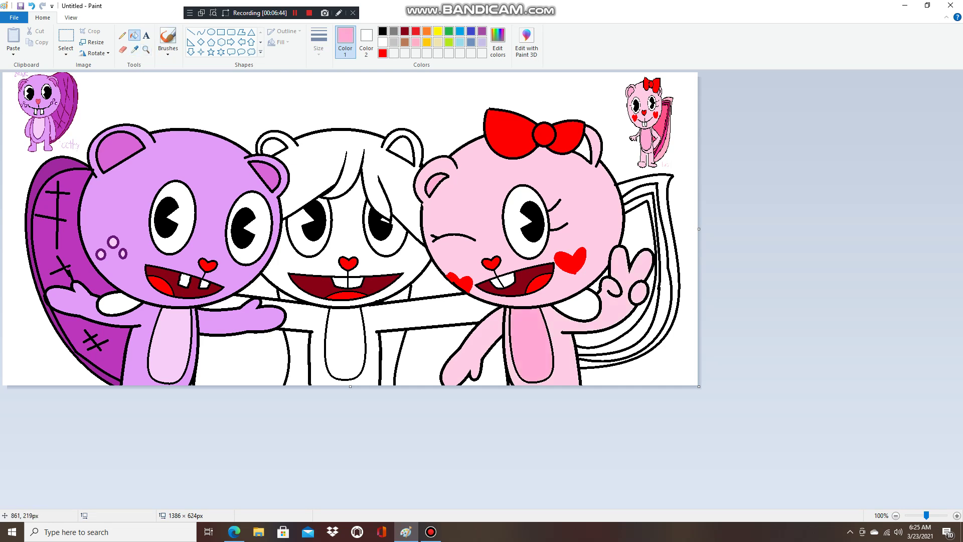
{"action": "left_click", "coordinate": [586, 150]}
- Fill the winking character's tail centre with the coral pink and the band around it with the dark magenta sampled from Eva's tail
{"action": "left_click", "coordinate": [134, 49]}
{"action": "left_click", "coordinate": [660, 123]}
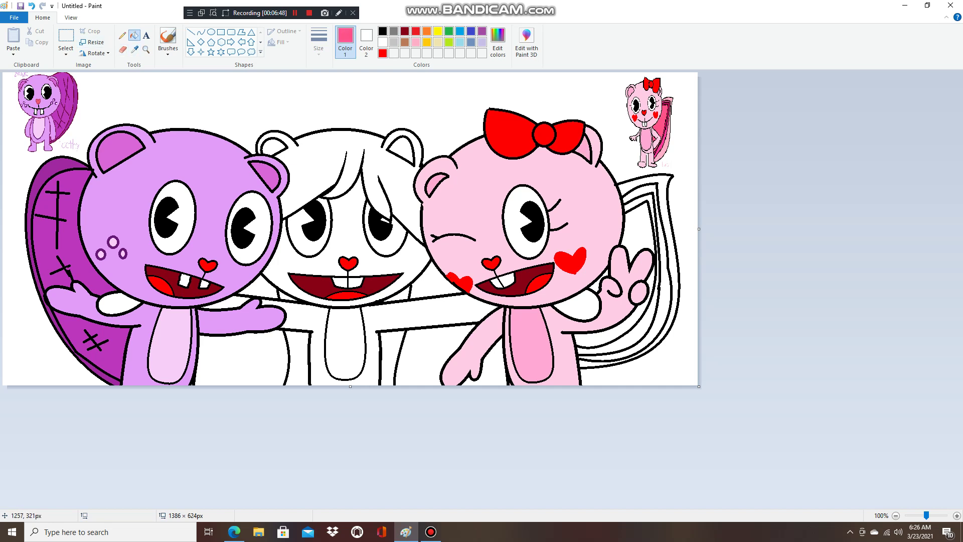
{"action": "left_click", "coordinate": [637, 231]}
{"action": "left_click", "coordinate": [618, 324]}
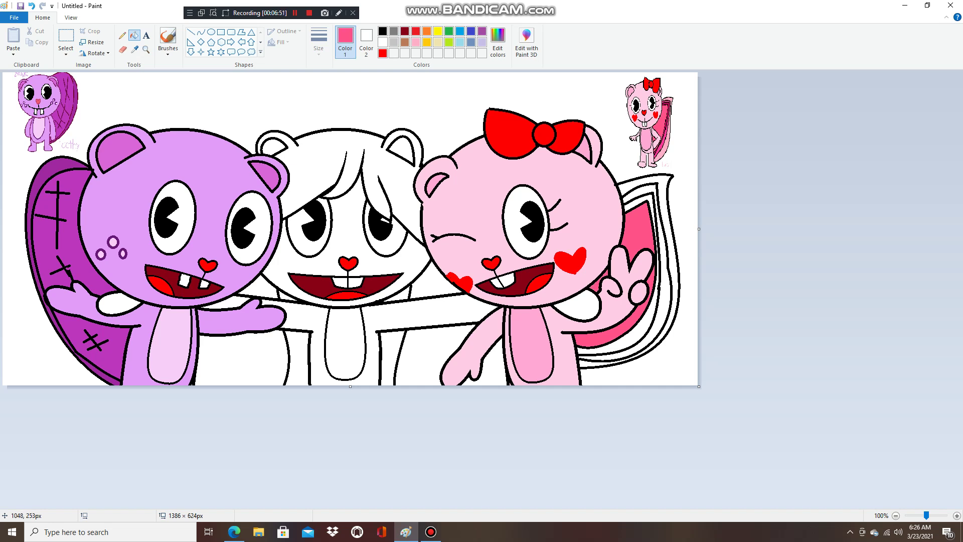
{"action": "left_click", "coordinate": [133, 49]}
{"action": "left_click", "coordinate": [654, 153]}
{"action": "left_click", "coordinate": [652, 311]}
- Fill the winking character's next tail band with the bright pink and the outermost band with the light pink sampled from Eva's tail
{"action": "left_click", "coordinate": [134, 49]}
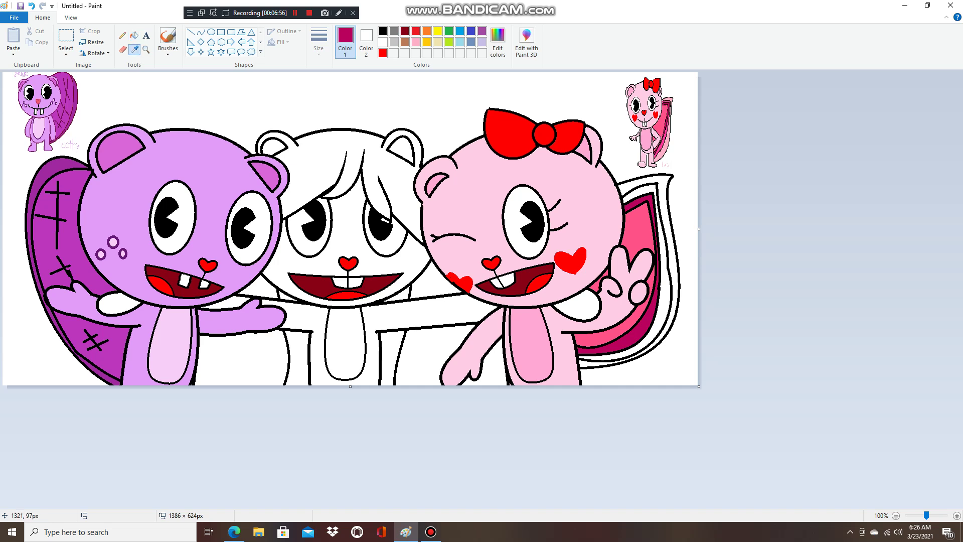
{"action": "left_click", "coordinate": [665, 135]}
{"action": "left_click", "coordinate": [665, 241]}
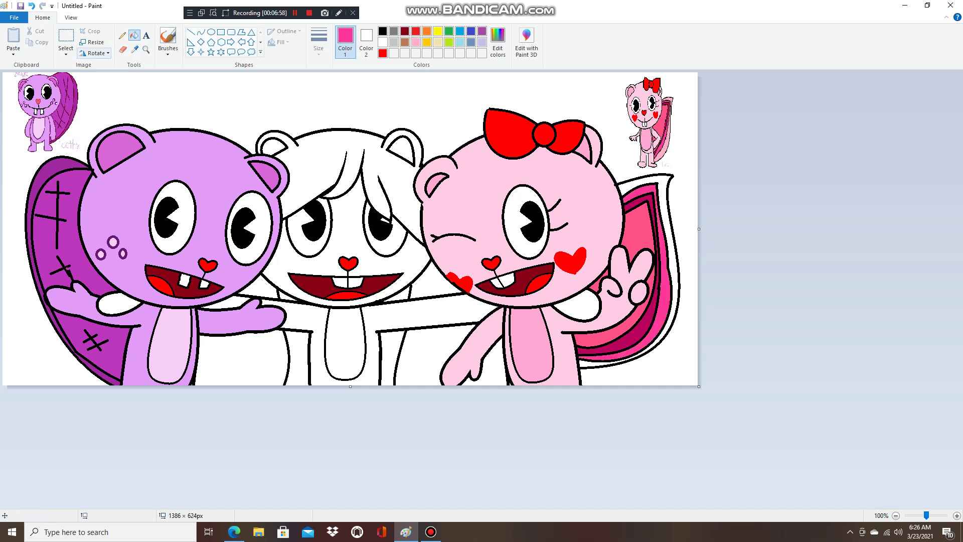
{"action": "left_click", "coordinate": [134, 49]}
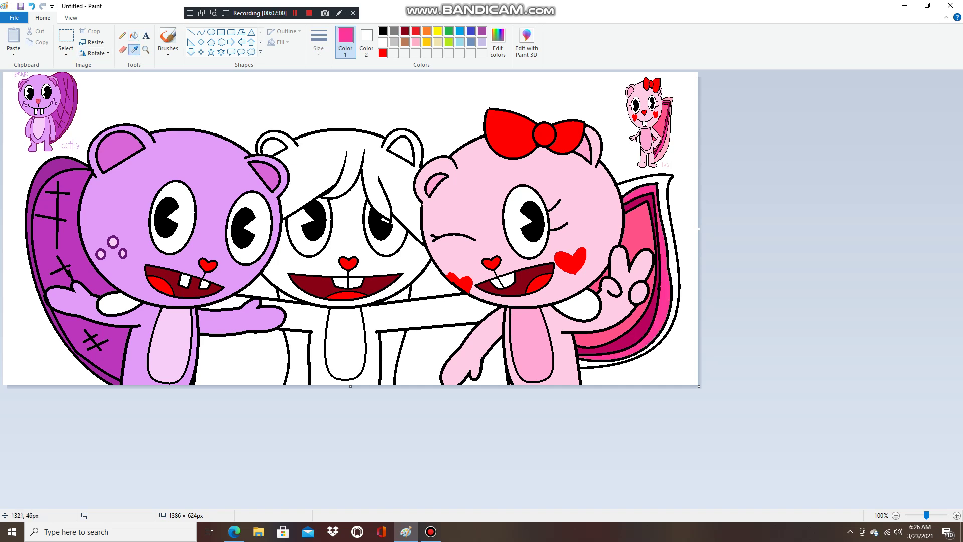
{"action": "left_click", "coordinate": [670, 98]}
{"action": "left_click", "coordinate": [658, 250]}
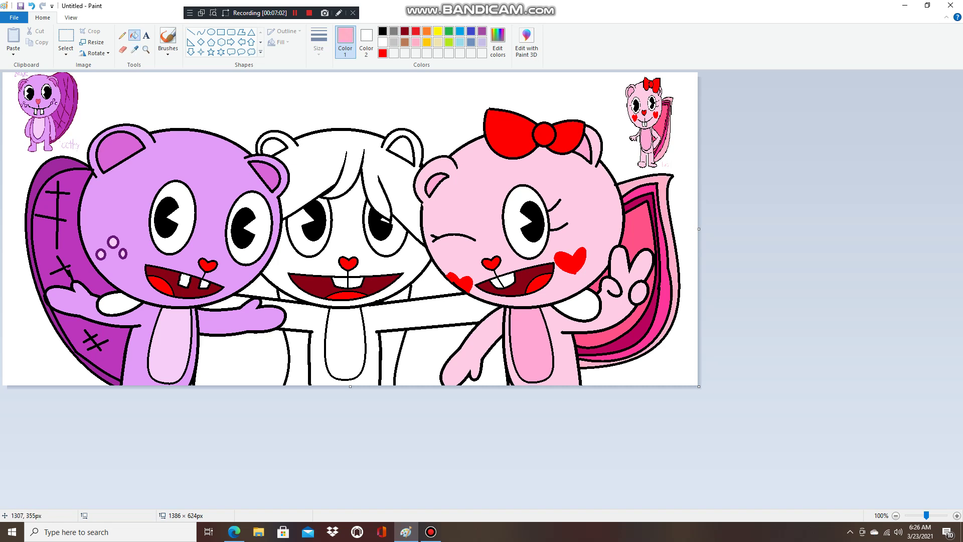
- Fill the middle character's face, body, arms and both hands on the friends' shoulders with the light pink
{"action": "left_click", "coordinate": [337, 263]}
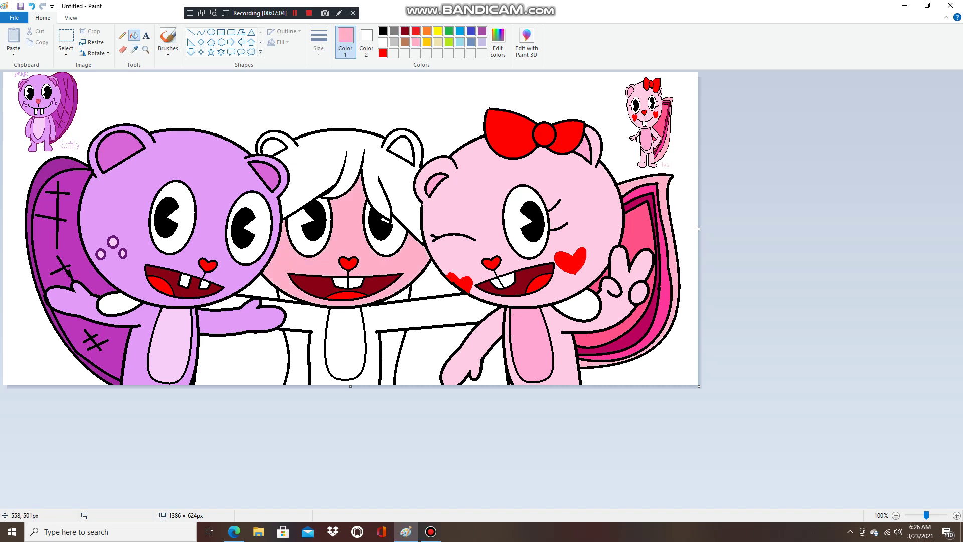
{"action": "left_click", "coordinate": [301, 351]}
{"action": "left_click", "coordinate": [226, 301]}
{"action": "left_click", "coordinate": [123, 306]}
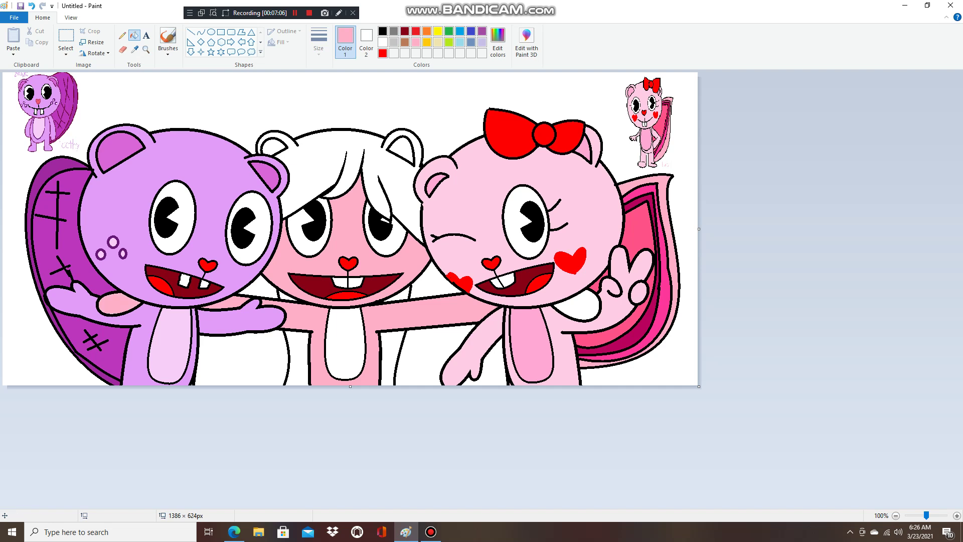
{"action": "left_click", "coordinate": [584, 311]}
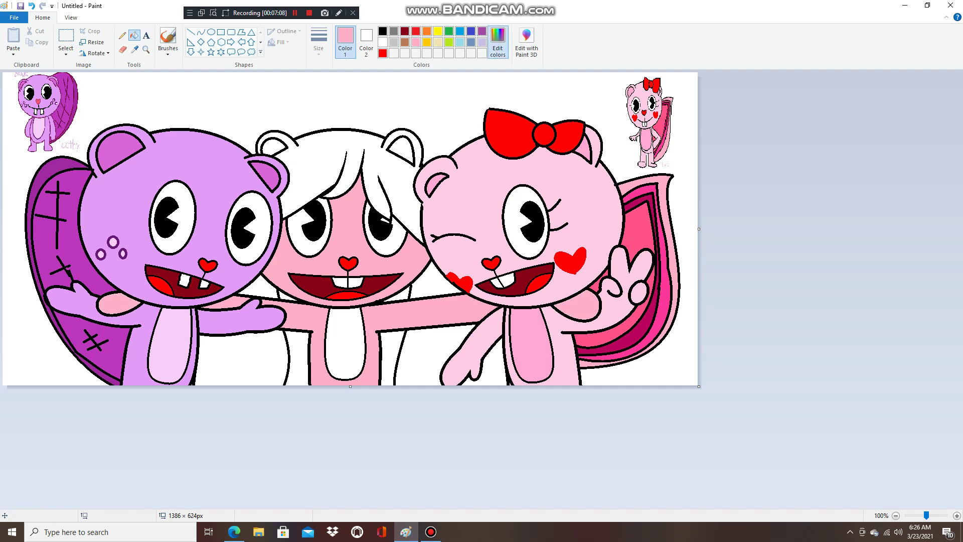
- Mix a very pale pink (RGB 255, 230, 238) and fill the middle character's belly patch with it
{"action": "left_click", "coordinate": [497, 42]}
{"action": "left_click", "coordinate": [389, 333]}
{"action": "left_click", "coordinate": [347, 348]}
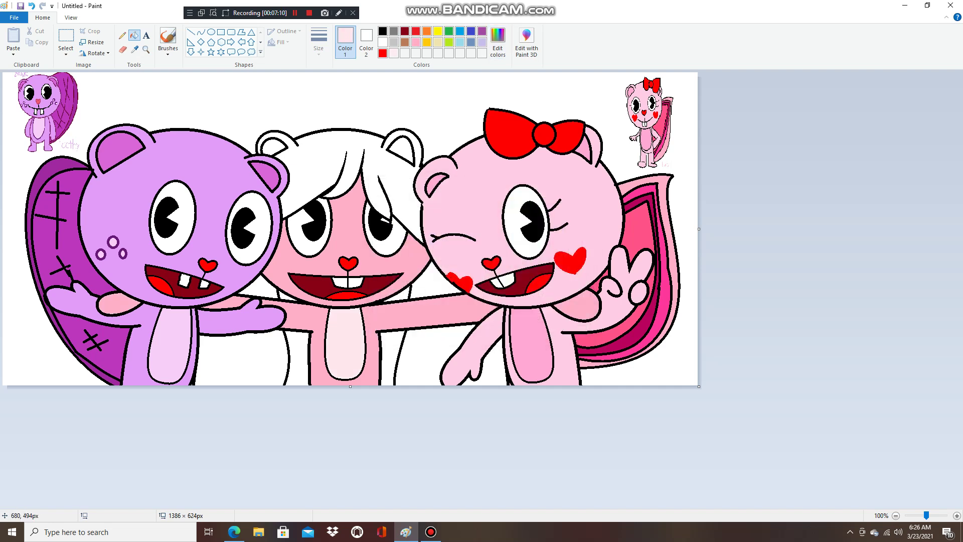
- Choose the basic medium pink and fill the middle character's fringe, outer ears and the long hair behind the body
{"action": "left_click", "coordinate": [498, 43]}
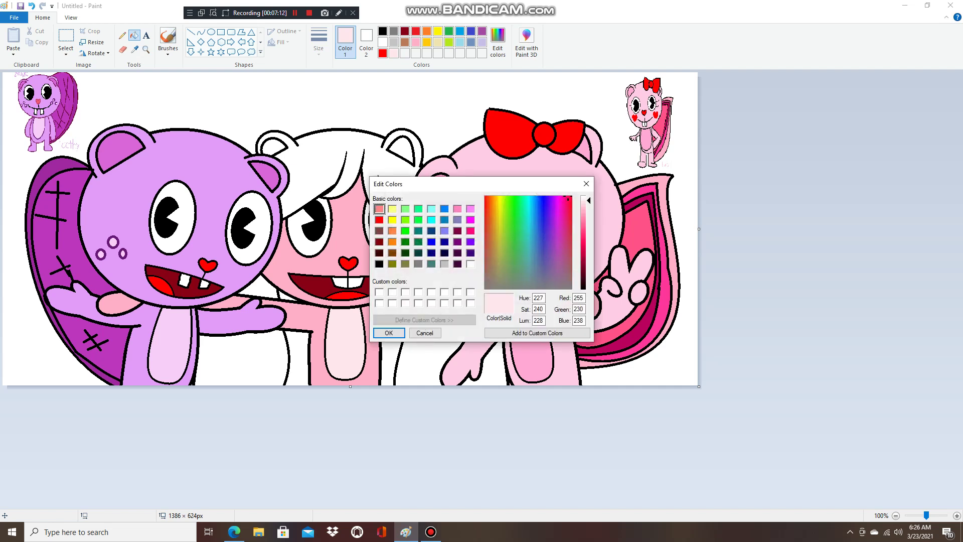
{"action": "left_click", "coordinate": [458, 209]}
{"action": "left_click", "coordinate": [389, 333]}
{"action": "left_click", "coordinate": [299, 340]}
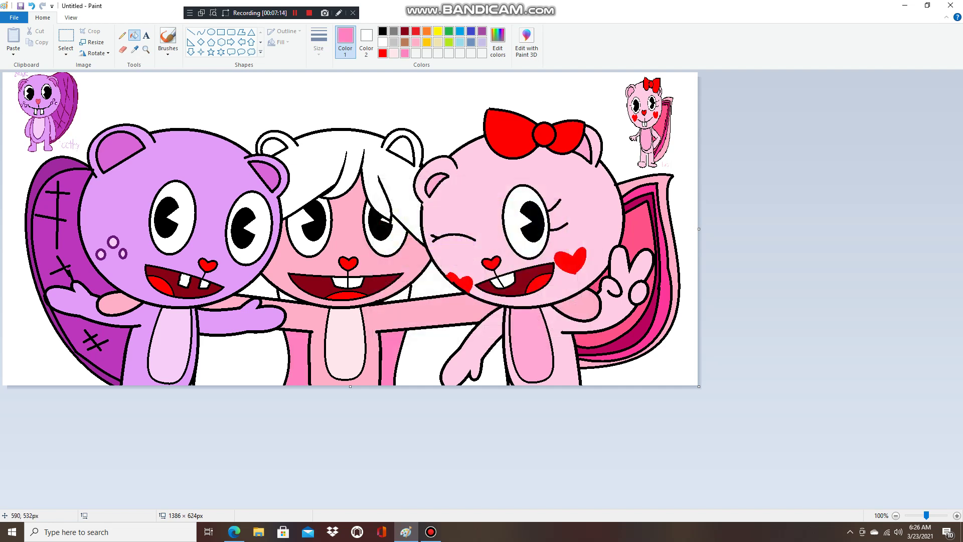
{"action": "left_click", "coordinate": [369, 167]}
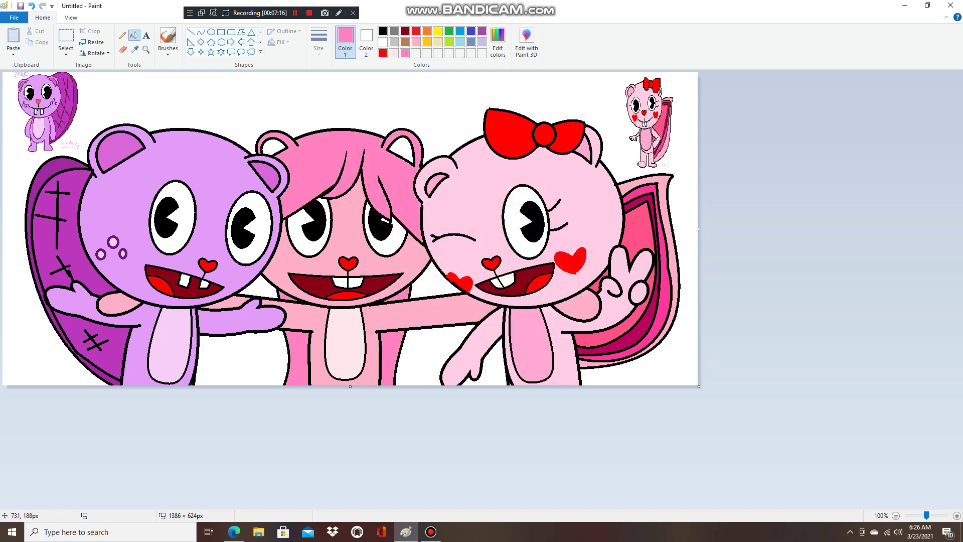
- Mix a vivid pink (RGB 255, 60, 157) and fill both inner ears of the middle character with it
{"action": "left_click", "coordinate": [146, 49]}
{"action": "left_click", "coordinate": [347, 152]}
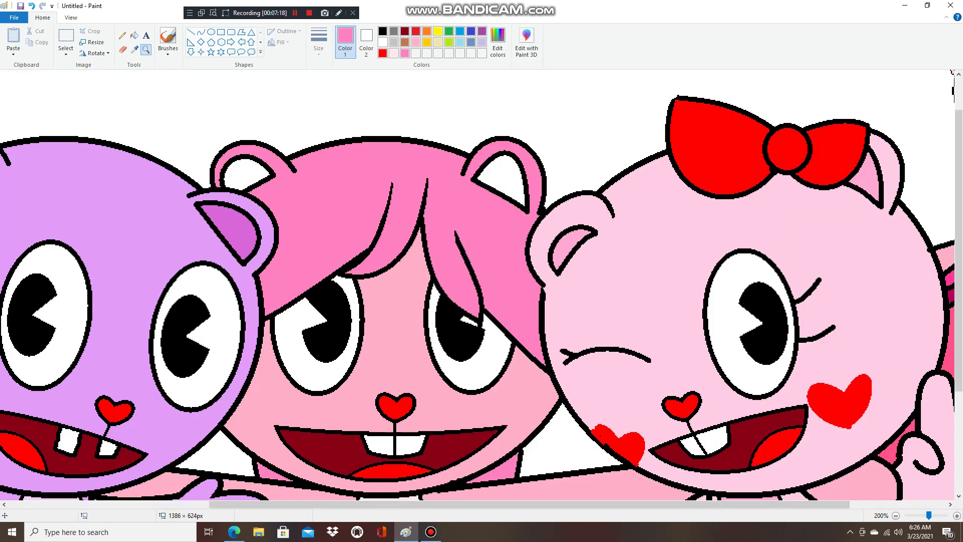
{"action": "left_click", "coordinate": [497, 40]}
{"action": "left_click", "coordinate": [595, 232]}
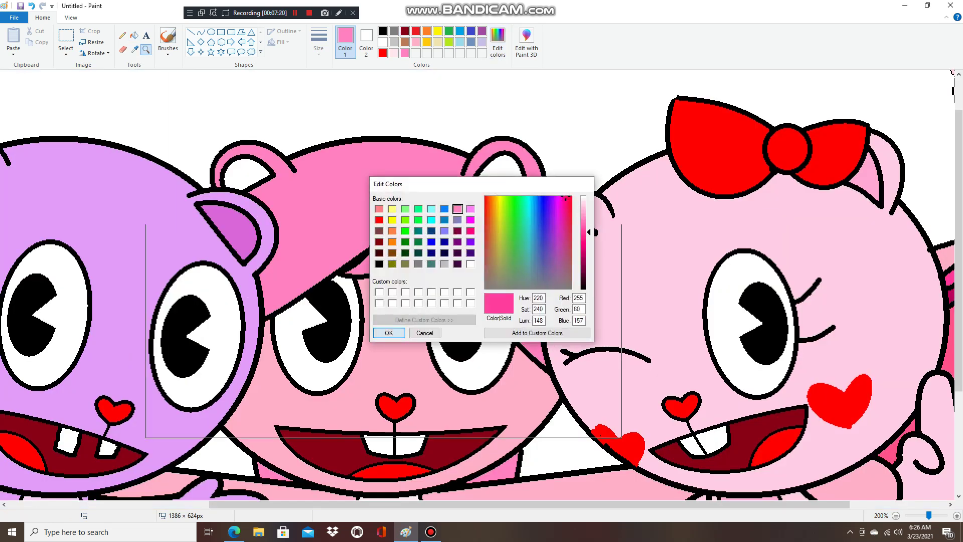
{"action": "left_click", "coordinate": [388, 333]}
{"action": "left_click", "coordinate": [134, 35]}
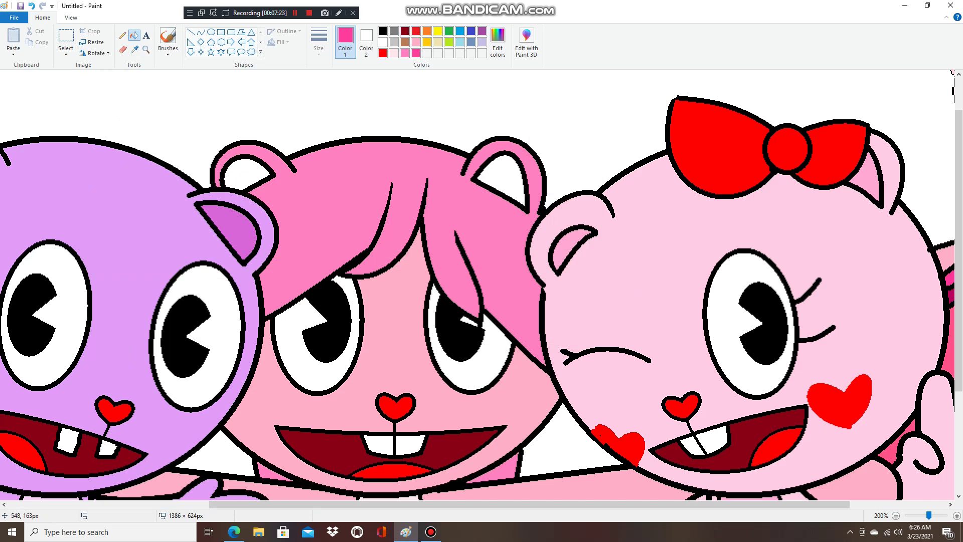
{"action": "left_click", "coordinate": [249, 176]}
{"action": "left_click", "coordinate": [502, 183]}
- Draw two short black eyelashes with the Pencil at the outer edge of each of the middle character's eyes
{"action": "scroll", "coordinate": [465, 220], "scroll_direction": "down", "scroll_amount": 3}
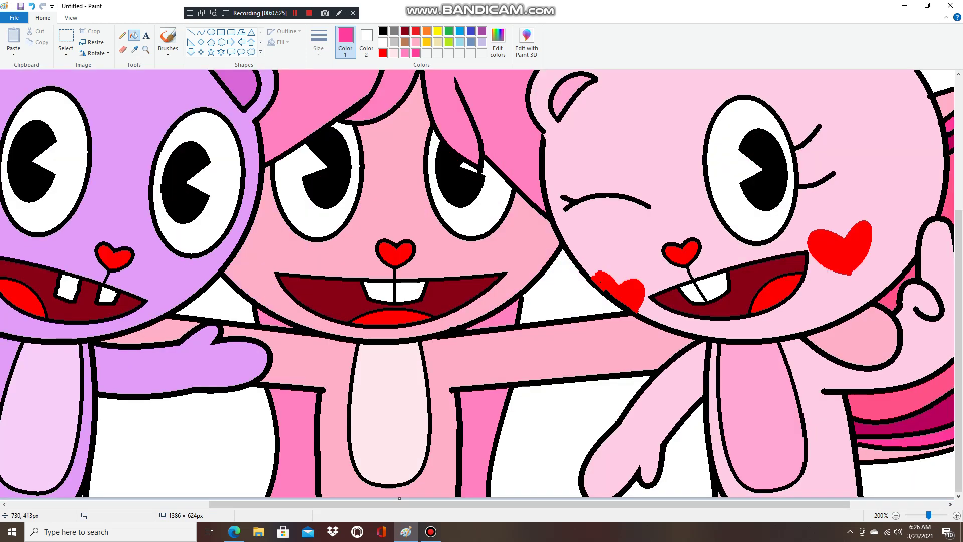
{"action": "left_click", "coordinate": [122, 35]}
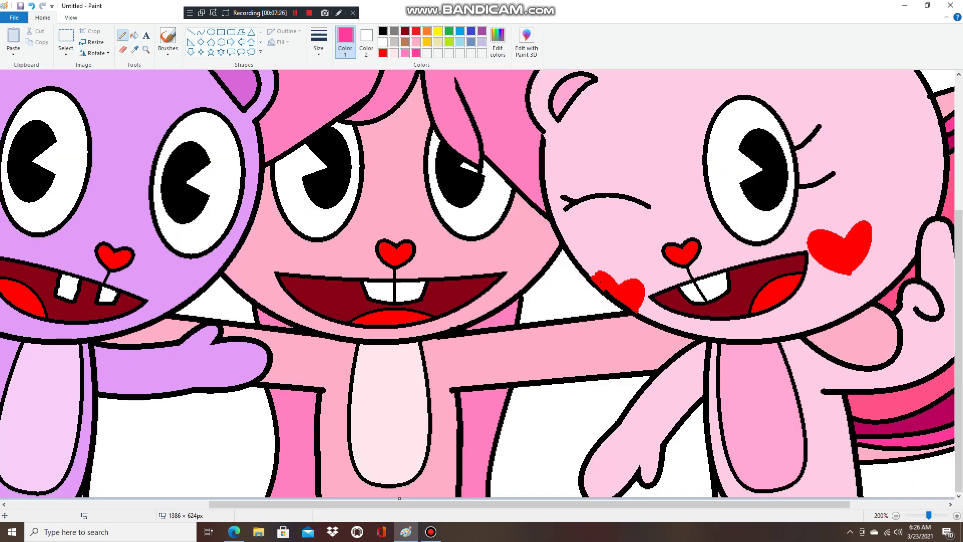
{"action": "left_click", "coordinate": [382, 32]}
{"action": "left_click", "coordinate": [319, 40]}
{"action": "left_click", "coordinate": [342, 113]}
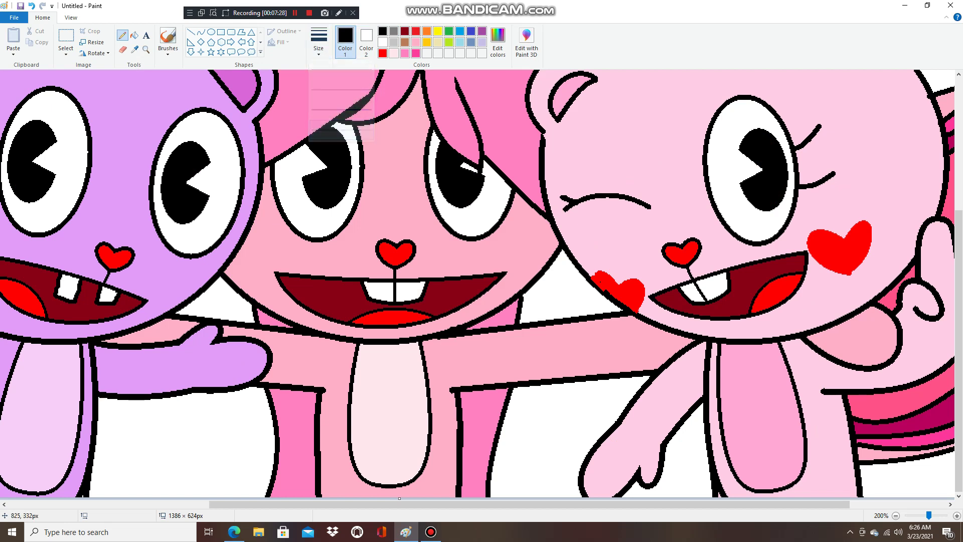
{"action": "mouse_move", "coordinate": [516, 213]}
{"action": "left_mouse_down"}
{"action": "mouse_move", "coordinate": [524, 205]}
{"action": "mouse_move", "coordinate": [517, 231]}
{"action": "left_mouse_up"}
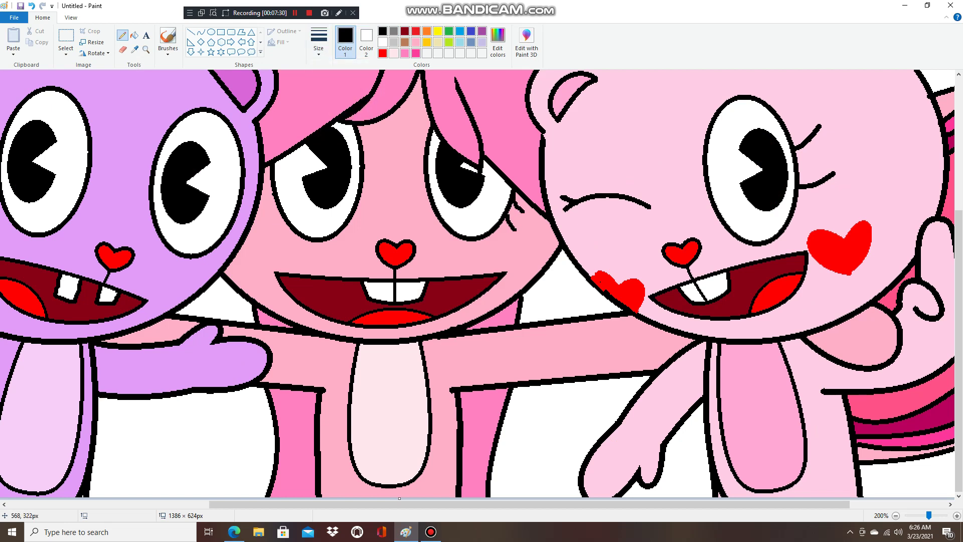
{"action": "mouse_move", "coordinate": [273, 207]}
{"action": "left_mouse_down"}
{"action": "mouse_move", "coordinate": [262, 195]}
{"action": "mouse_move", "coordinate": [275, 217]}
{"action": "mouse_move", "coordinate": [265, 223]}
{"action": "left_mouse_up"}
- Delete the purple Toothy reference picture from the corner of the canvas
{"action": "left_click", "coordinate": [71, 18]}
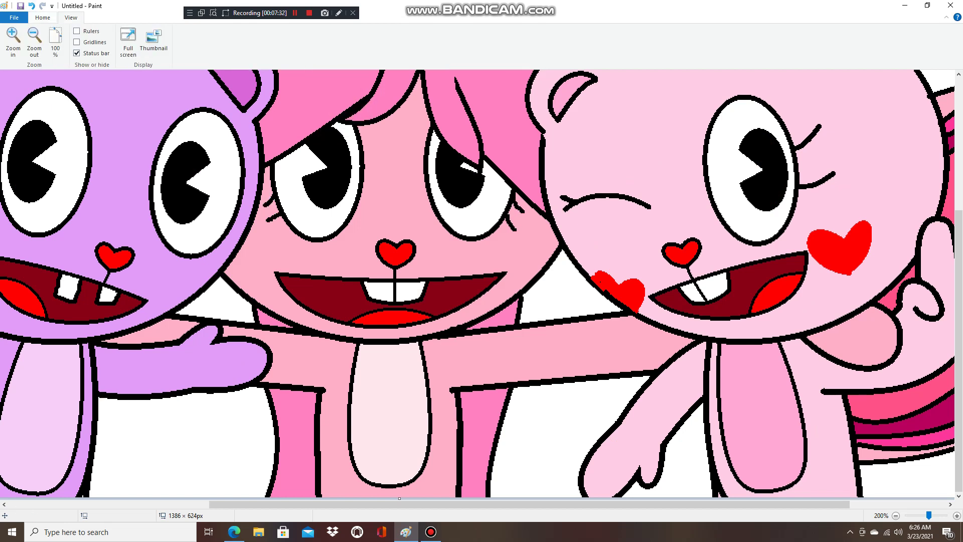
{"action": "left_click", "coordinate": [34, 38]}
{"action": "left_click", "coordinate": [34, 37]}
{"action": "left_click", "coordinate": [13, 38]}
{"action": "left_click", "coordinate": [43, 17]}
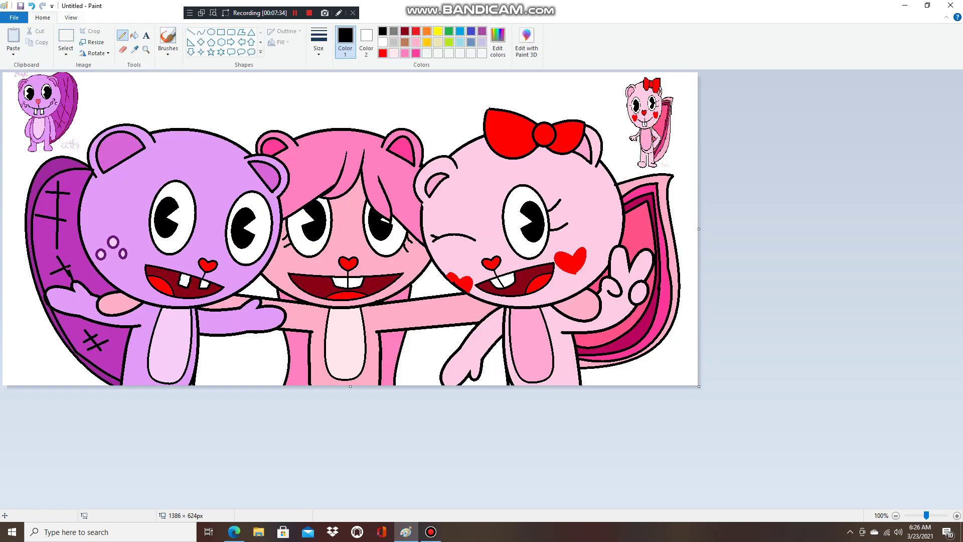
{"action": "left_click", "coordinate": [65, 38]}
{"action": "left_click_drag", "start_coordinate": [77, 156], "coordinate": [5, 74]}
{"action": "key", "text": "Delete"}
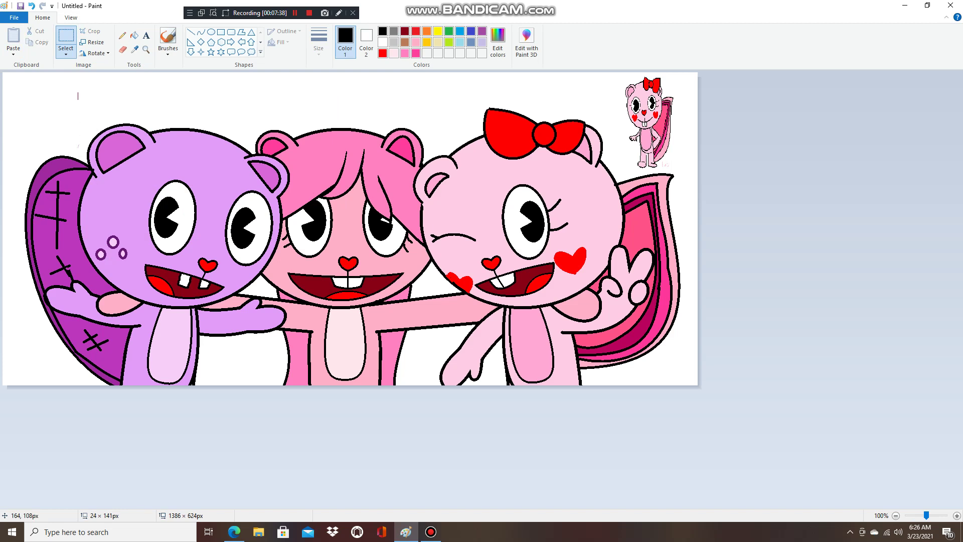
- Move the pink Eva reference picture off the canvas and show the finished drawing in full screen
{"action": "left_click_drag", "start_coordinate": [622, 74], "coordinate": [693, 170]}
{"action": "left_click_drag", "start_coordinate": [652, 121], "coordinate": [727, 117]}
{"action": "left_click", "coordinate": [250, 99]}
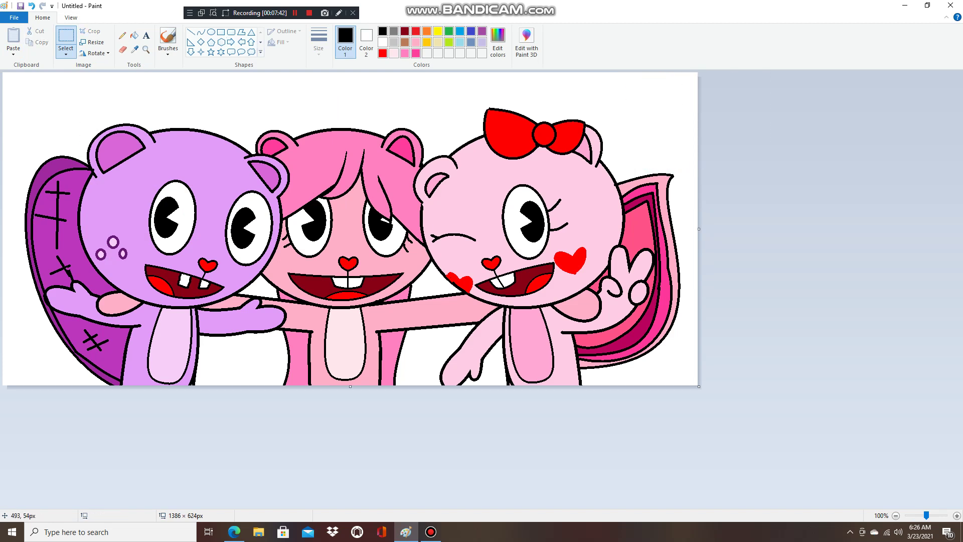
{"action": "left_click", "coordinate": [71, 18]}
{"action": "left_click", "coordinate": [129, 40]}
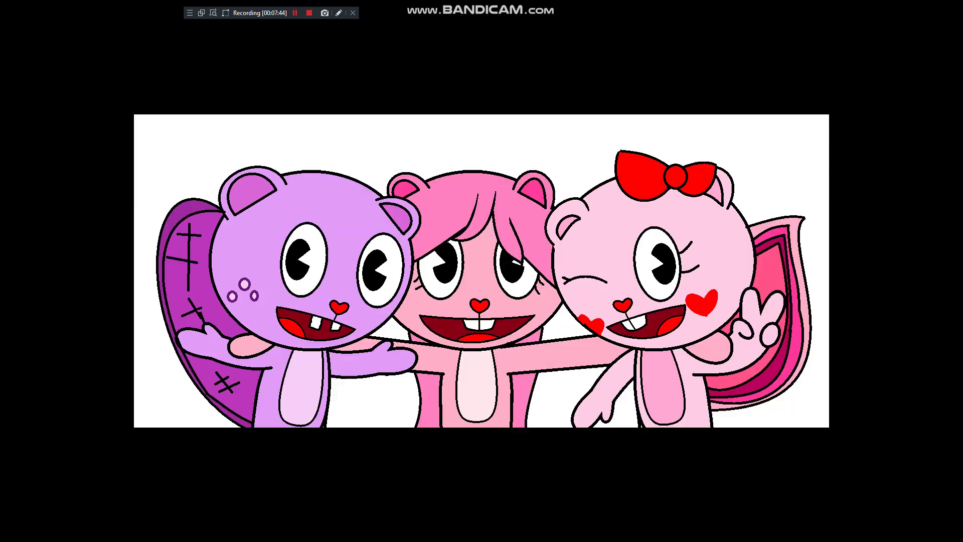